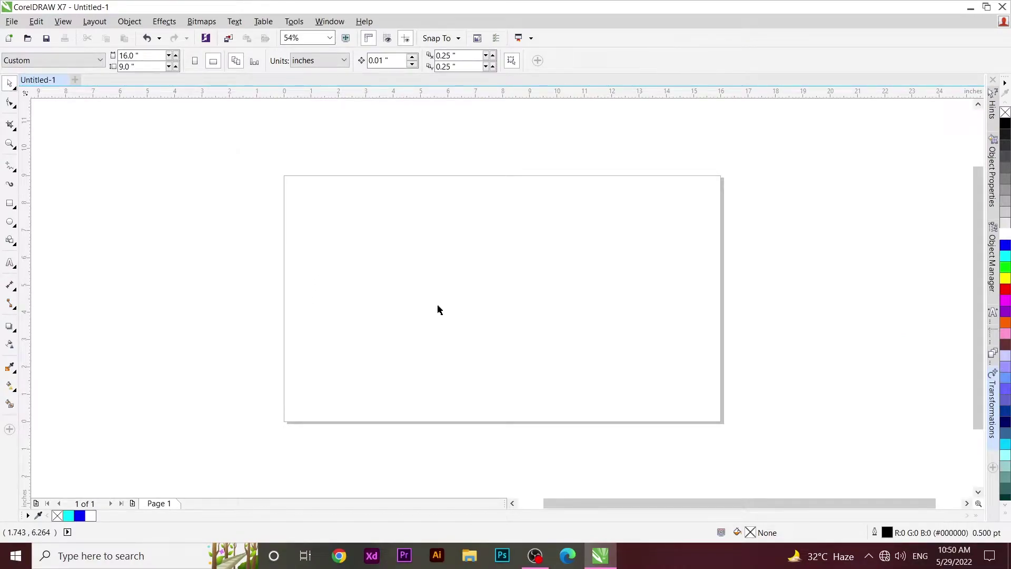
Activate the Basic Shapes tool from the Polygon tool flyout and show its Perfect Shapes list
left_click(16, 226)
left_click(13, 209)
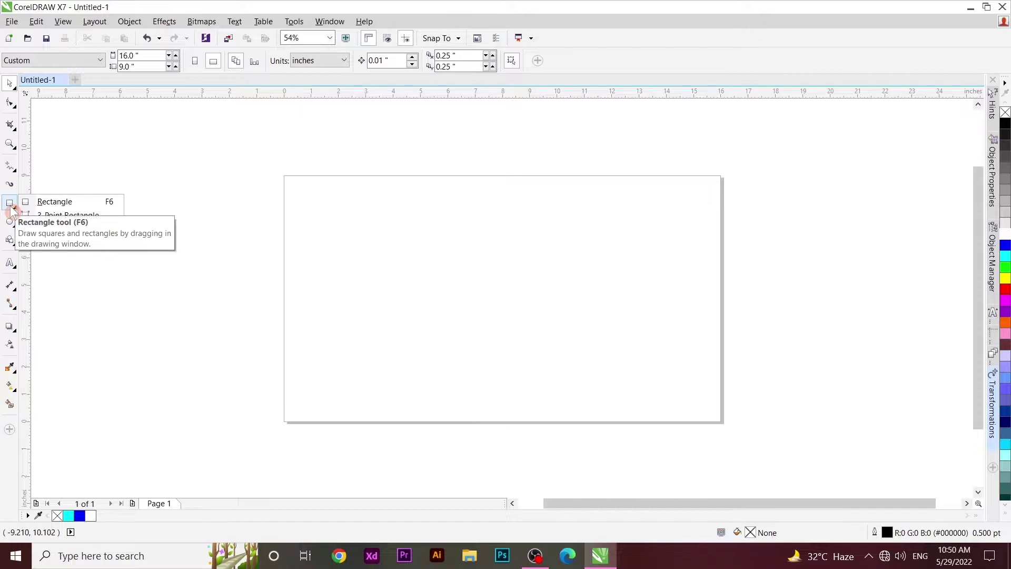
left_click(12, 241)
left_click(16, 246)
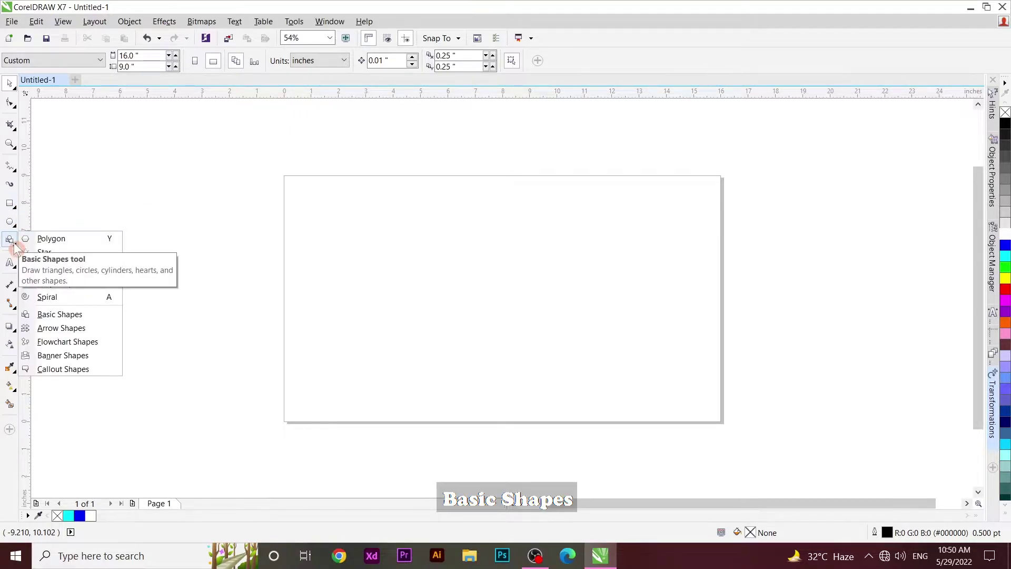
left_click(71, 315)
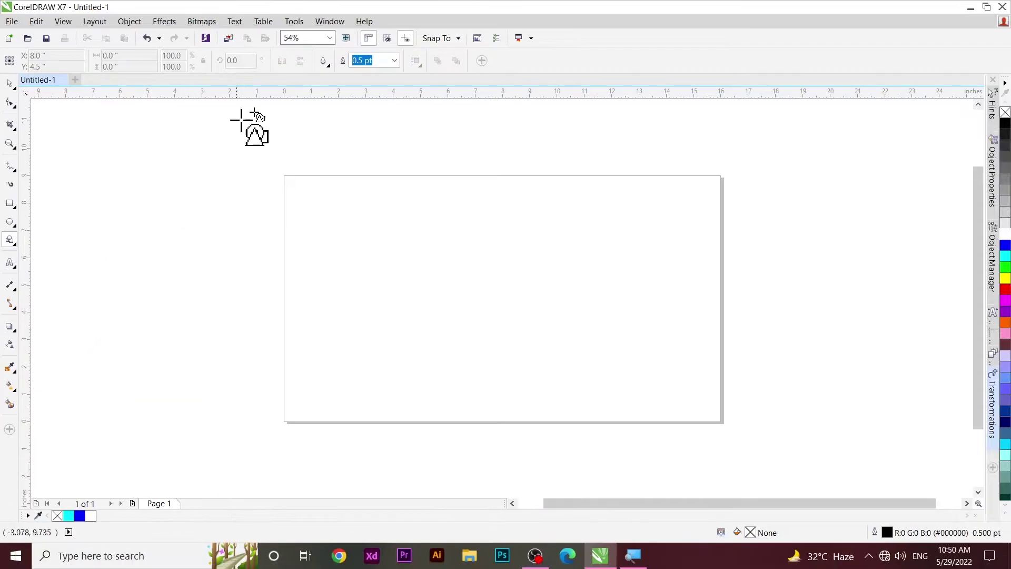
left_click(328, 72)
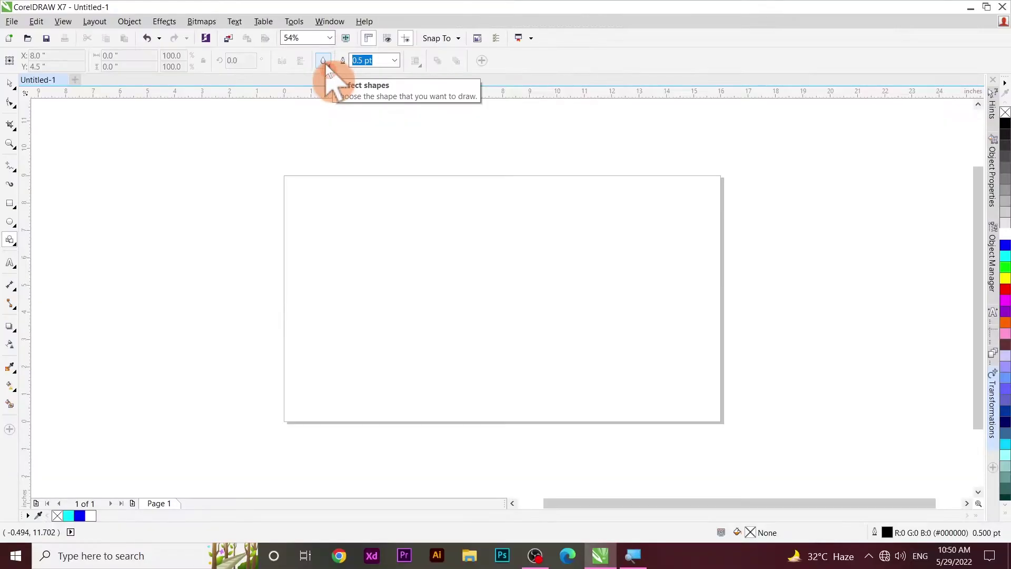
Draw a water-drop perfect shape about 3.104 by 2.854 inches near the page centre
left_click(328, 66)
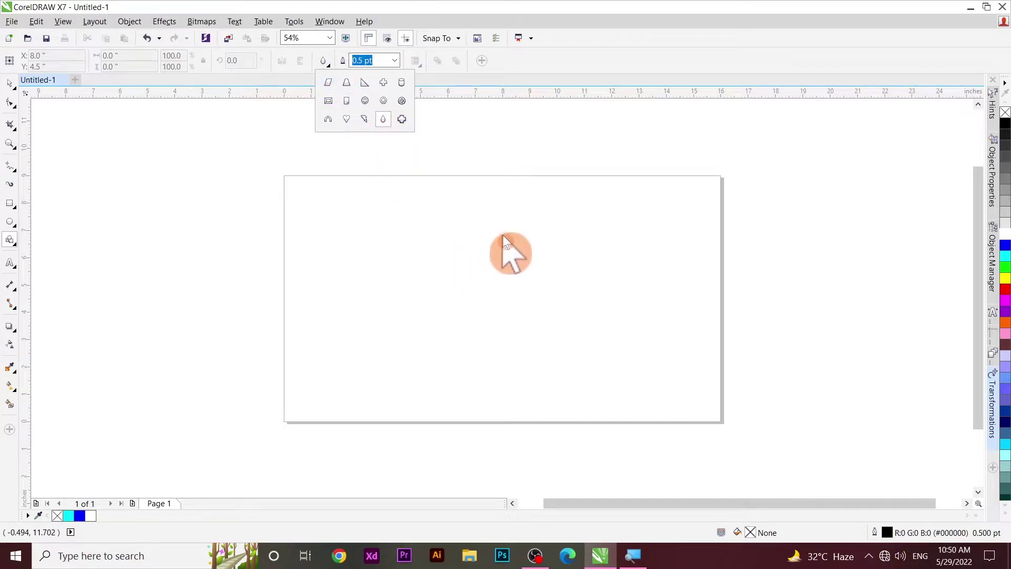
left_click_drag(525, 243, 441, 321)
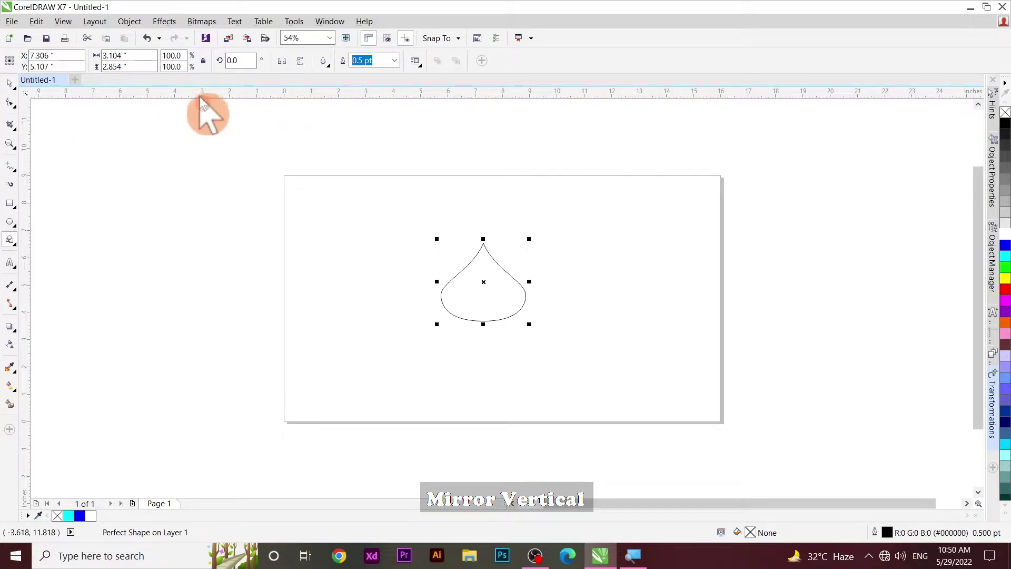
Mirror the drop vertically so its point faces down
left_click(302, 73)
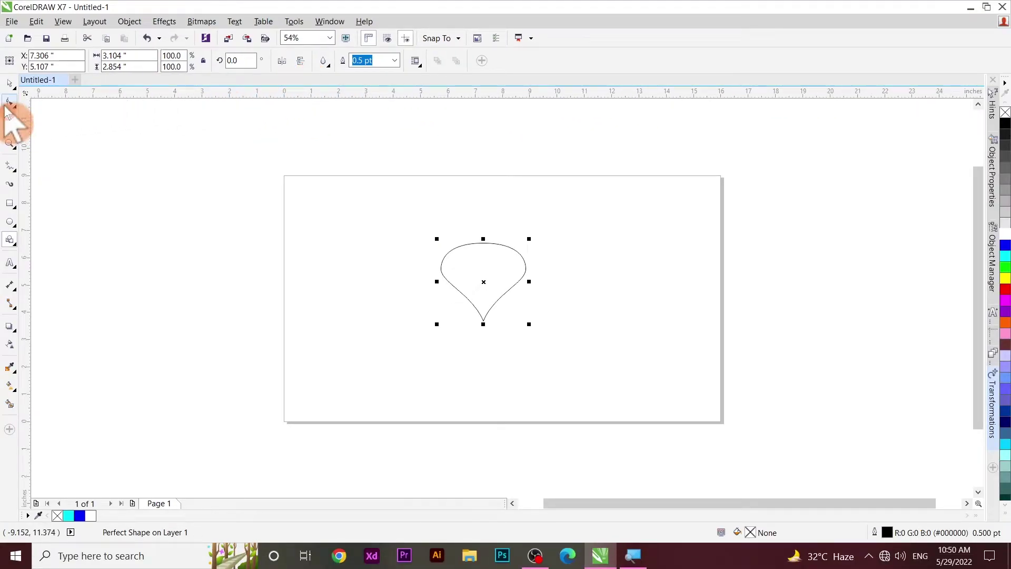
left_click(10, 102)
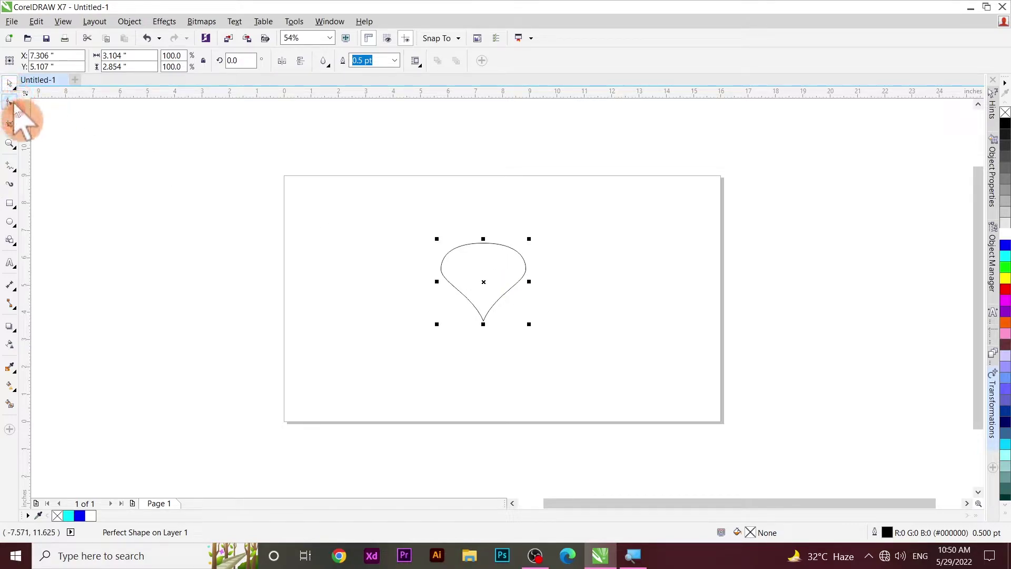
left_click(10, 84)
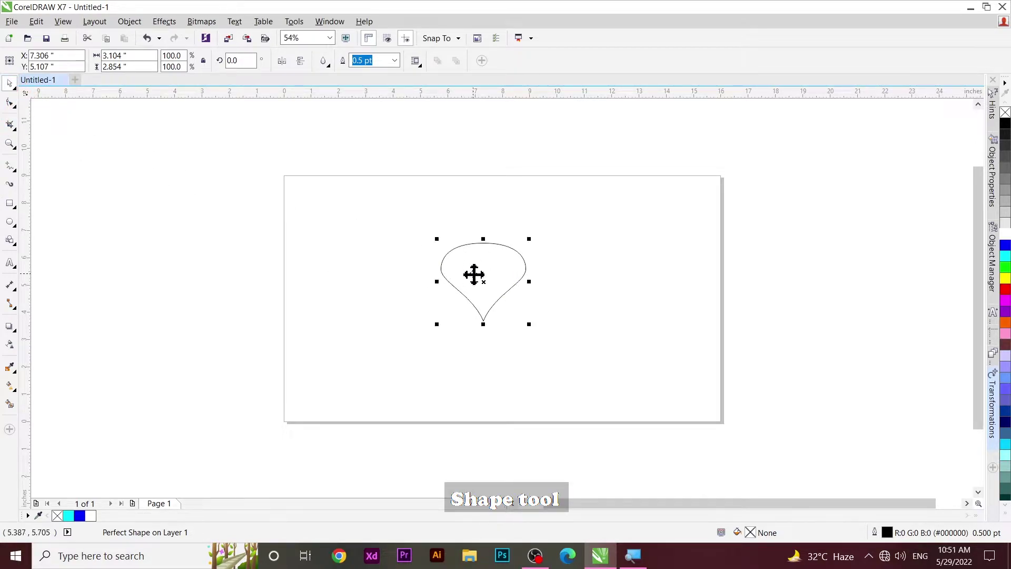
Convert the drop to an editable 4-node curve
right_click(519, 285)
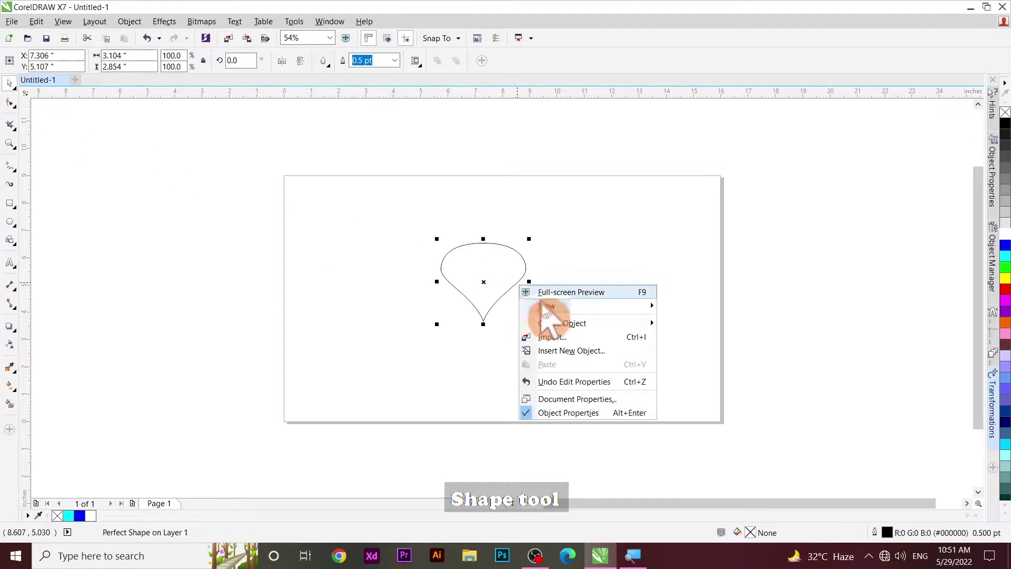
left_click(483, 282)
right_click(482, 289)
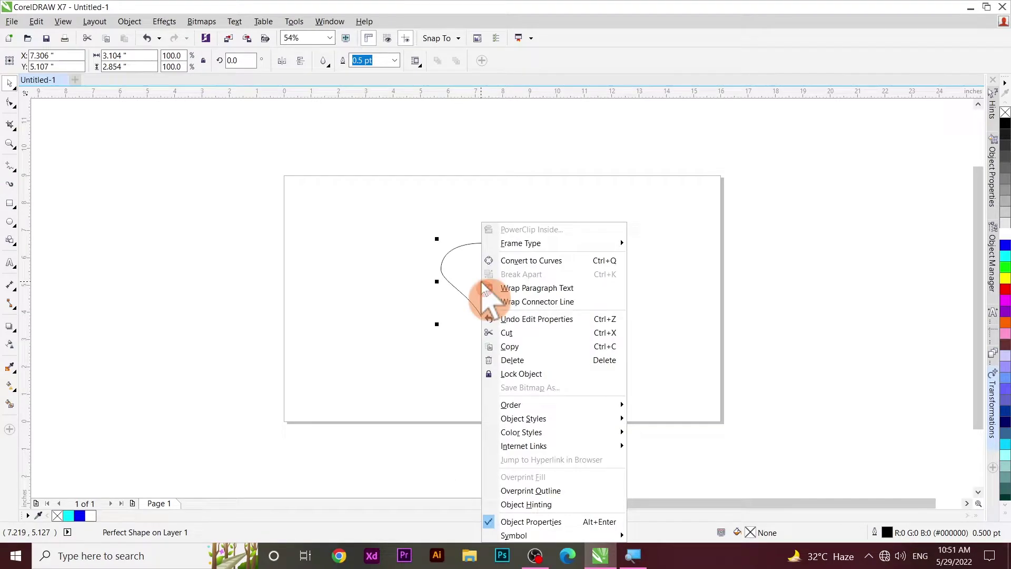
left_click(519, 260)
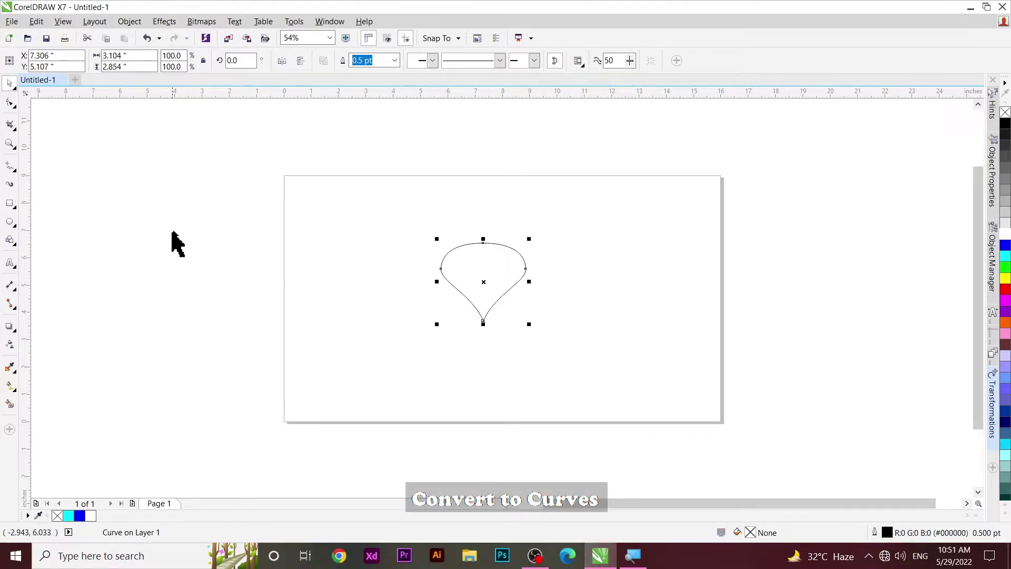
left_click(9, 101)
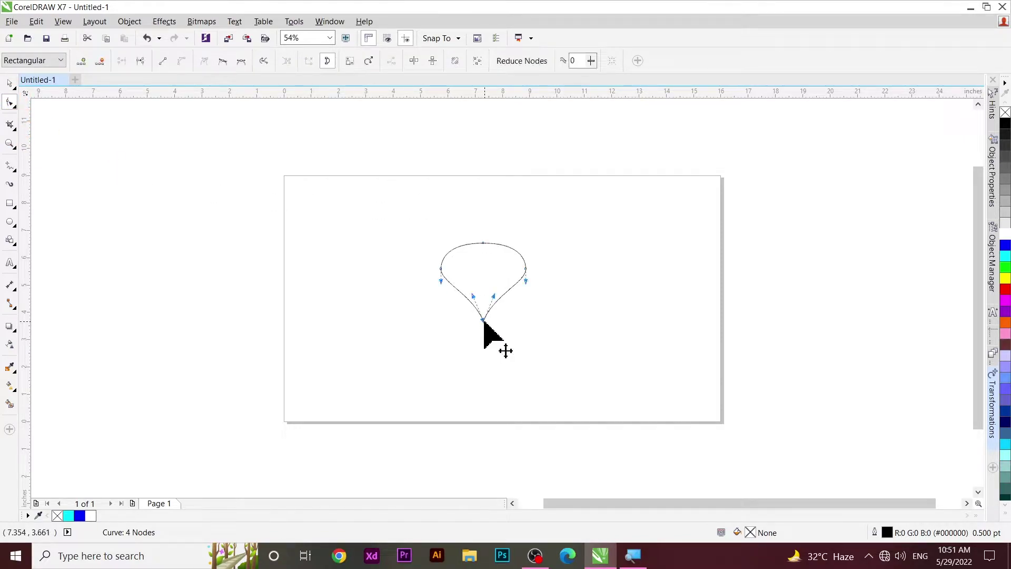
Drag the drop's nodes to raise its top and pull both sides inward
left_click_drag(471, 296, 463, 303)
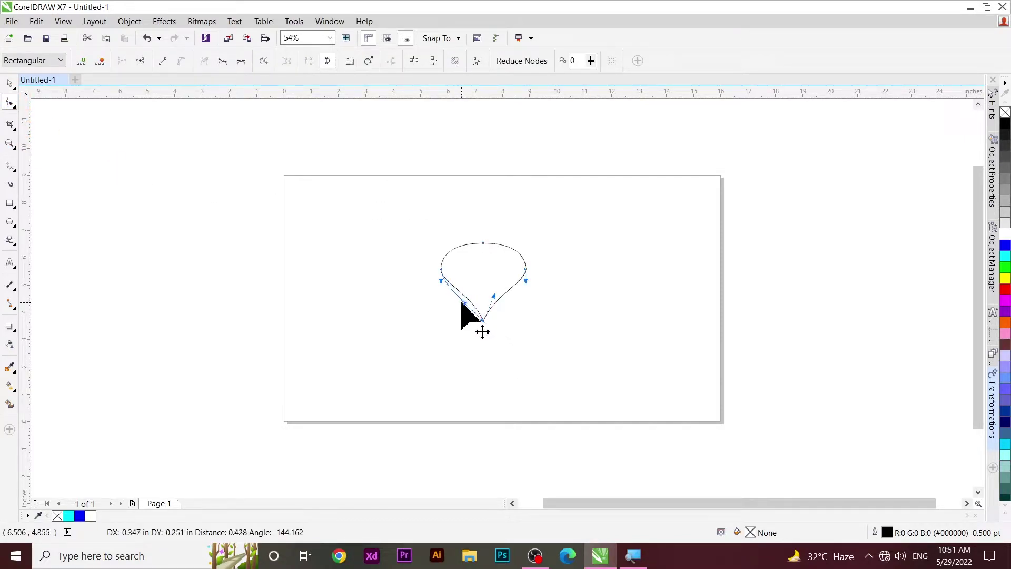
left_click(496, 300)
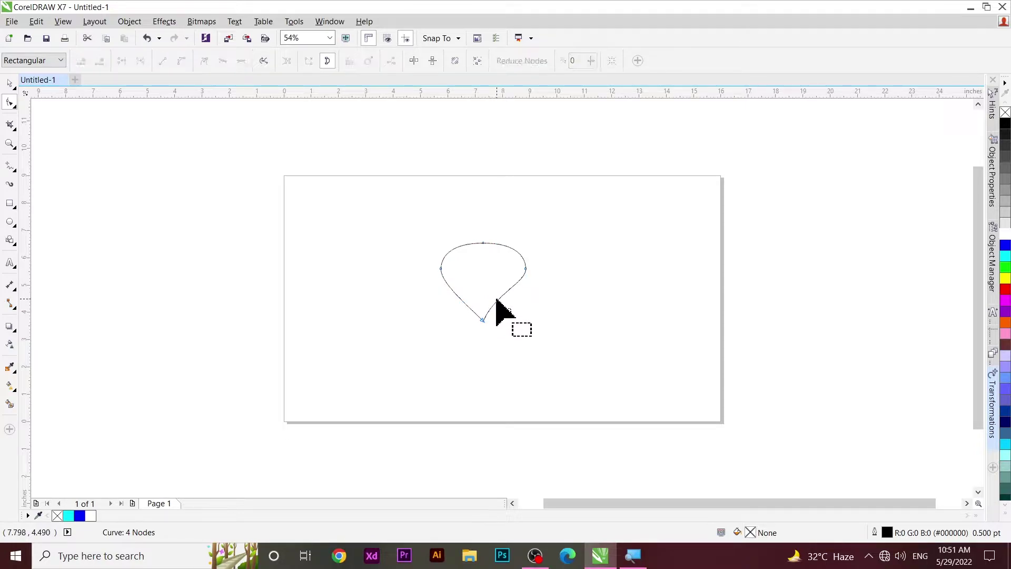
left_click_drag(493, 318, 504, 308)
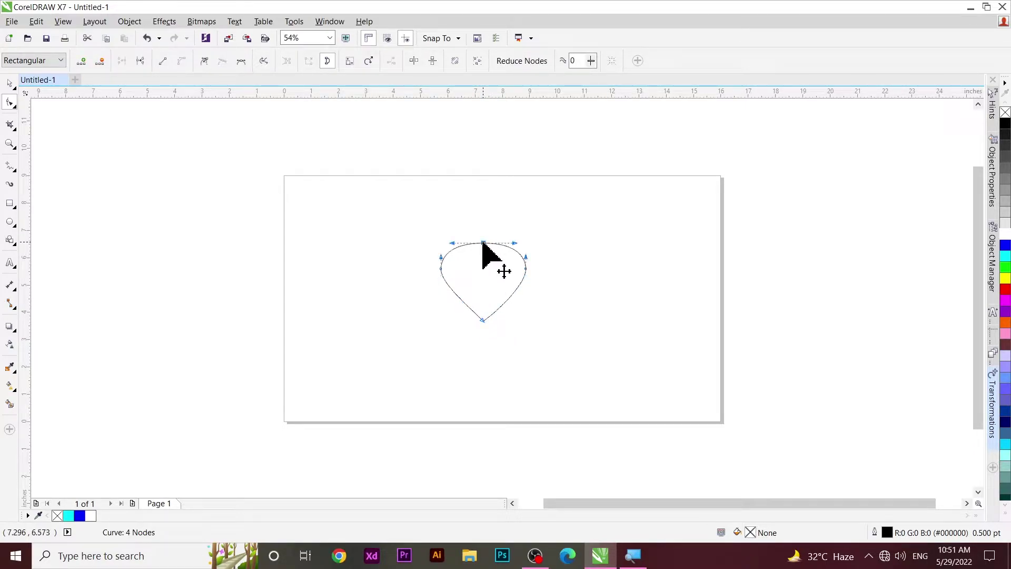
left_click_drag(483, 244, 482, 230)
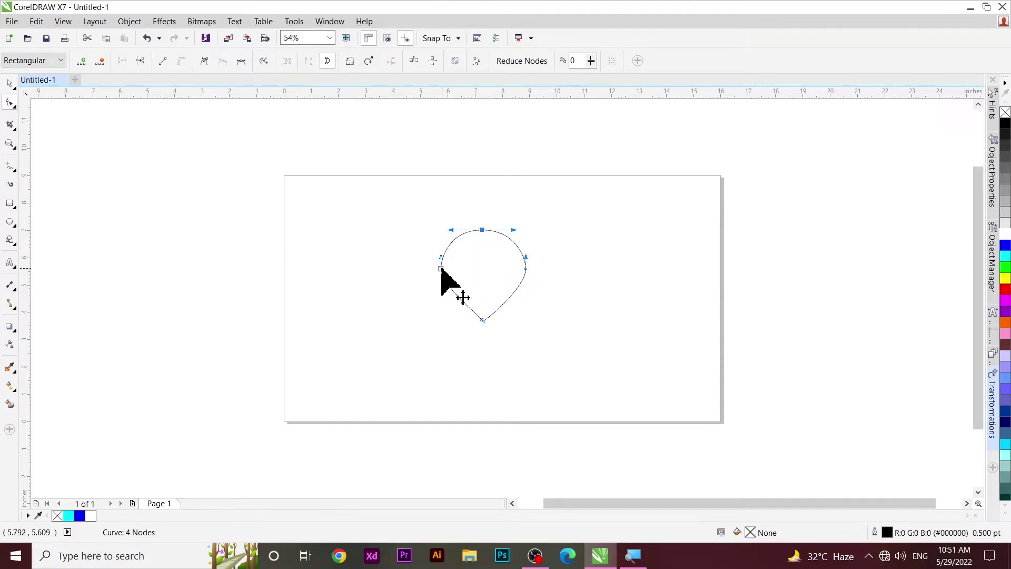
left_click_drag(446, 271, 453, 271)
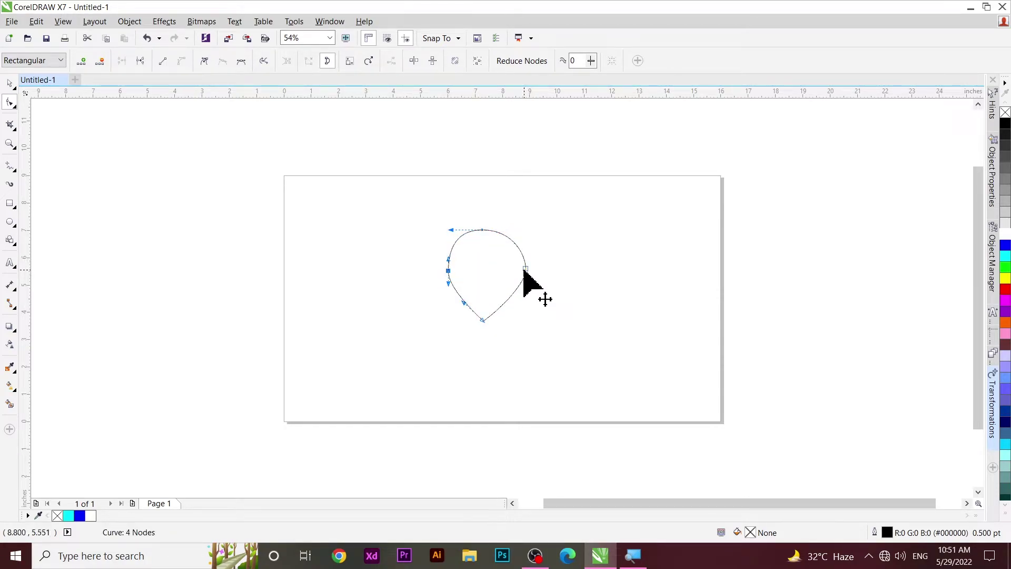
left_click_drag(520, 266, 510, 267)
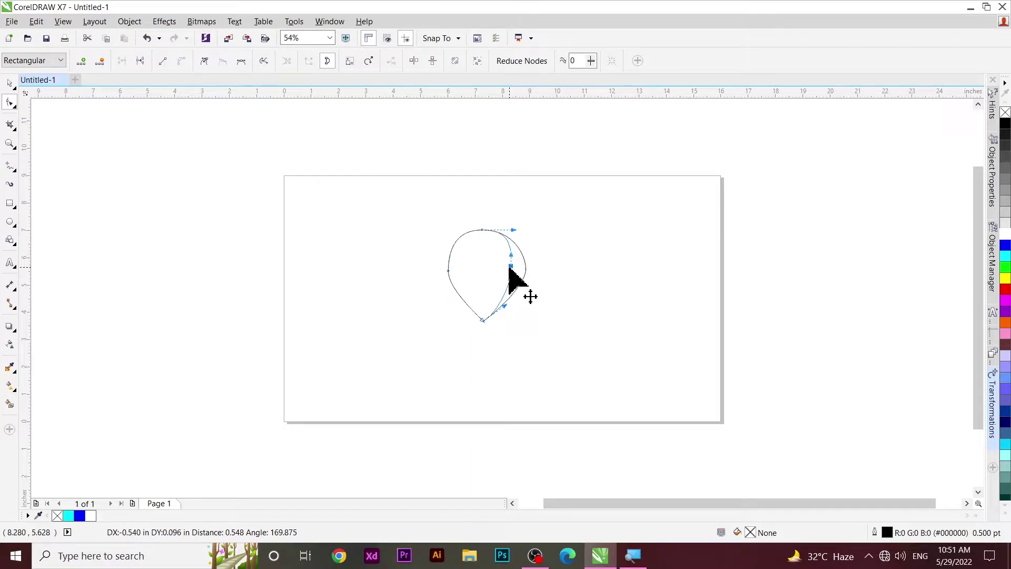
Refine the left, top and lower-right curves into a symmetrical 2.347 by 3.339 inch petal
left_click(448, 271)
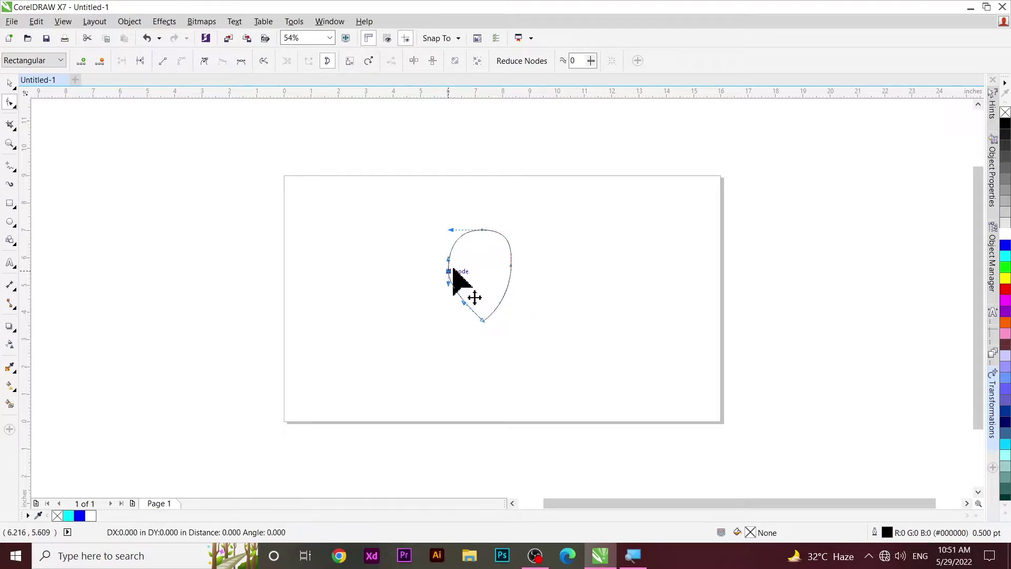
left_click_drag(451, 286, 447, 293)
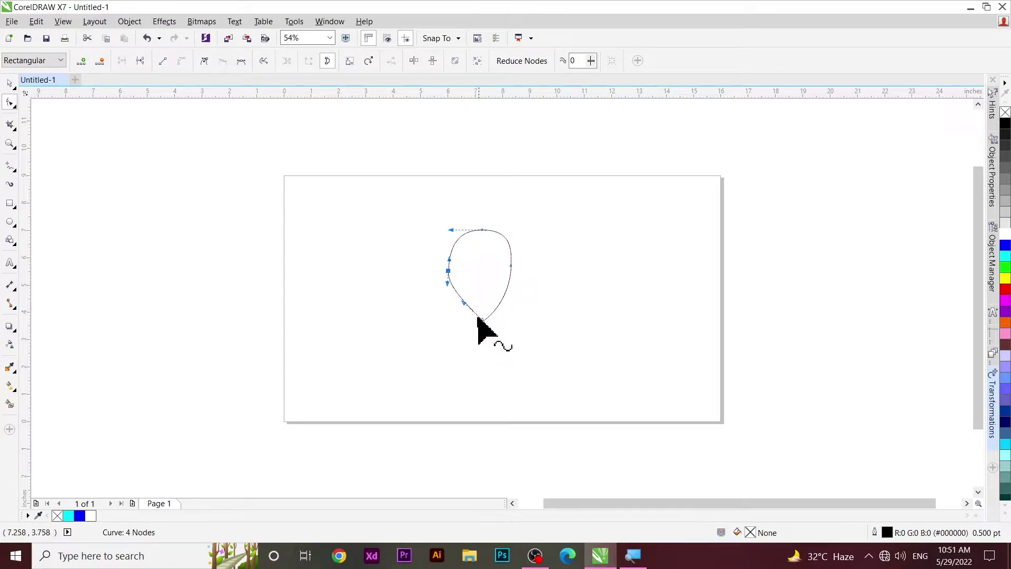
left_click_drag(451, 230, 447, 231)
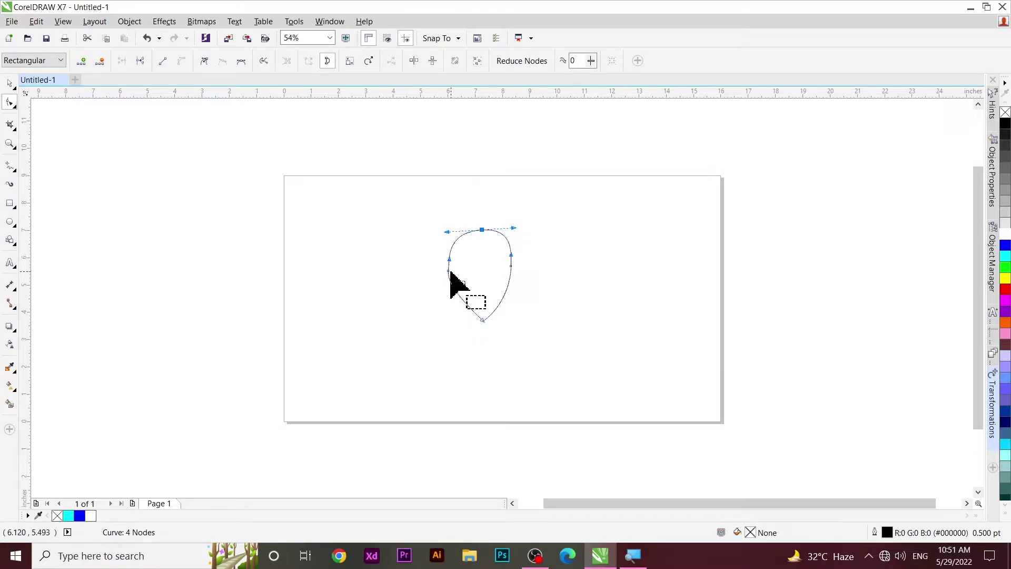
left_click_drag(449, 271, 452, 285)
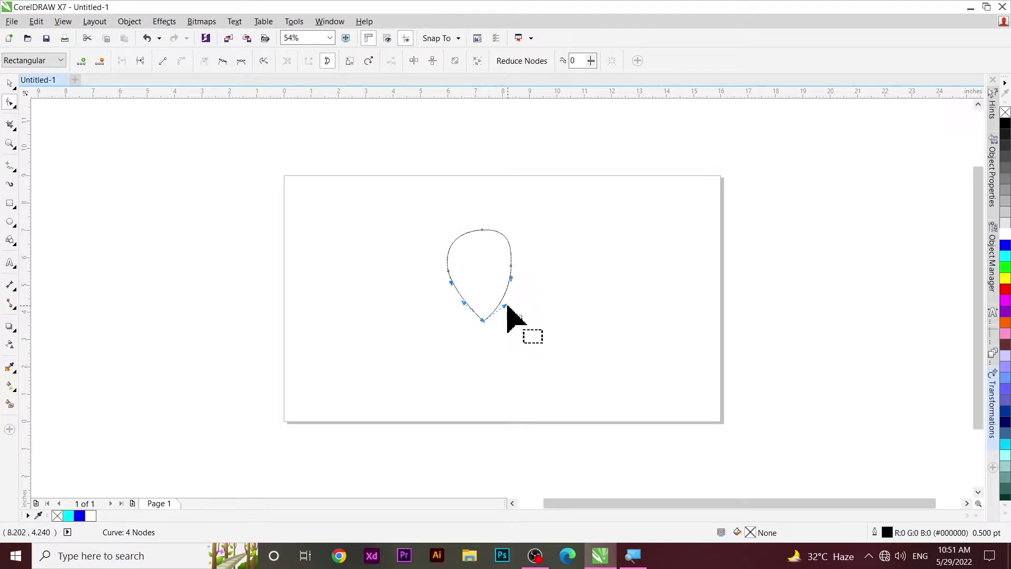
mouse_move(504, 307)
left_mouse_down()
mouse_move(510, 274)
mouse_move(506, 289)
left_mouse_up()
left_click(527, 287)
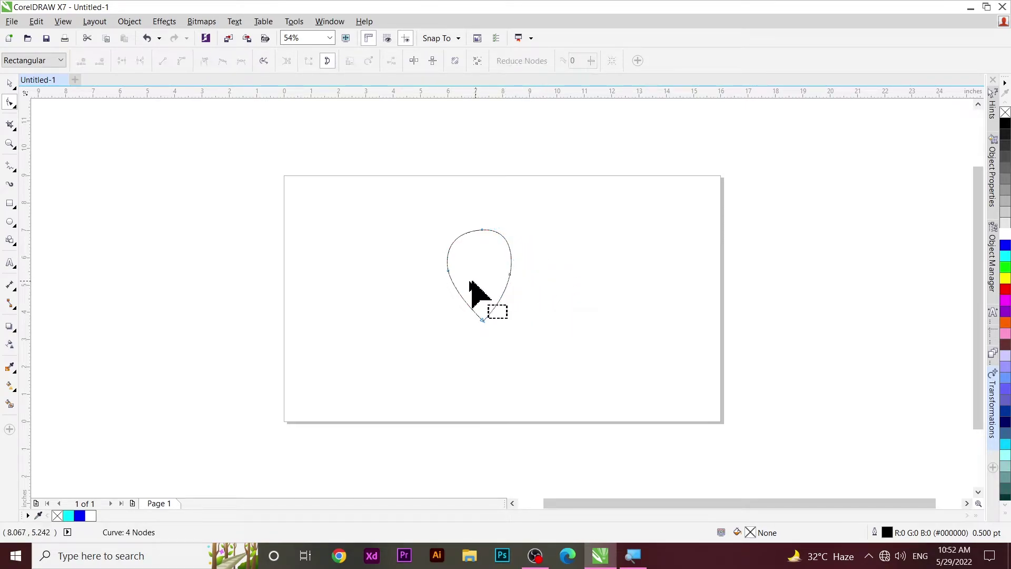
left_click(11, 86)
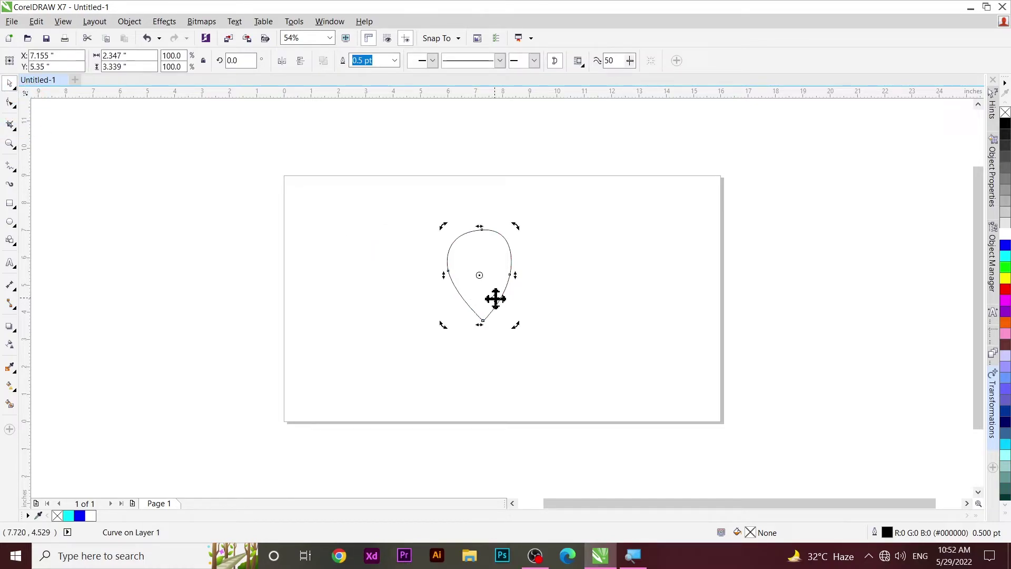
Fill the teardrop cyan and place a white-filled 69% copy inside it
left_click(1005, 256)
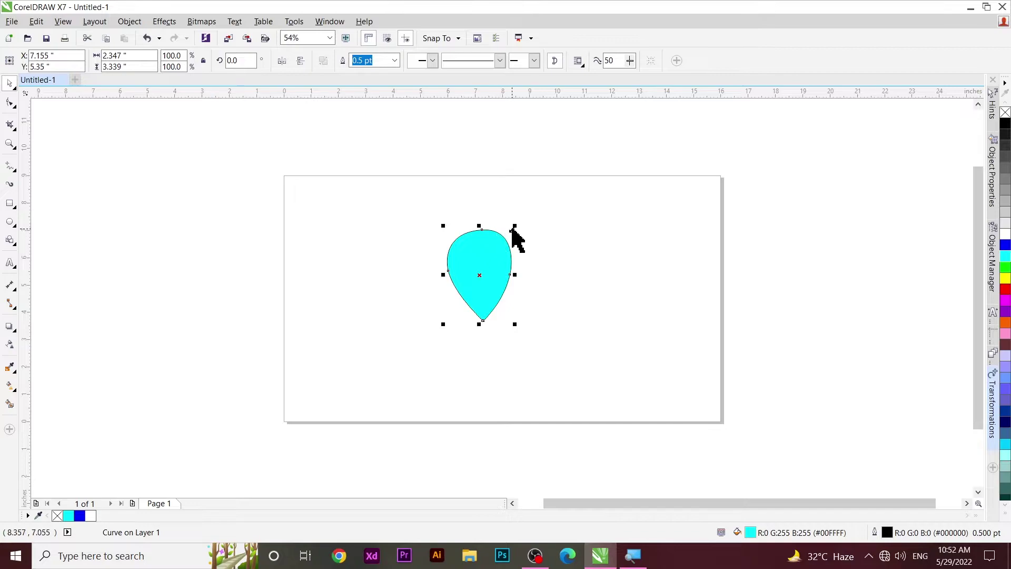
left_click_drag(515, 228, 458, 316)
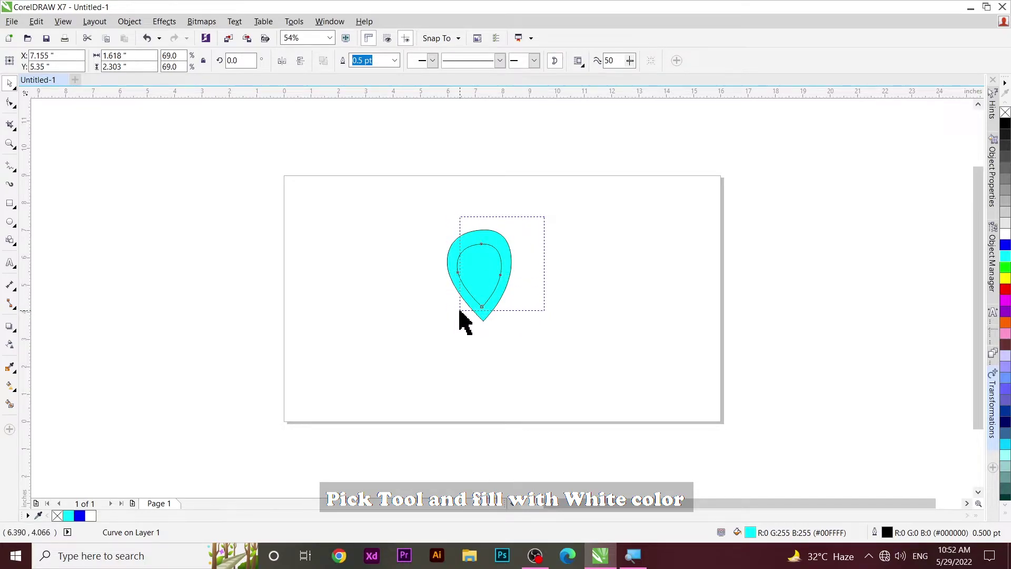
left_click(494, 295)
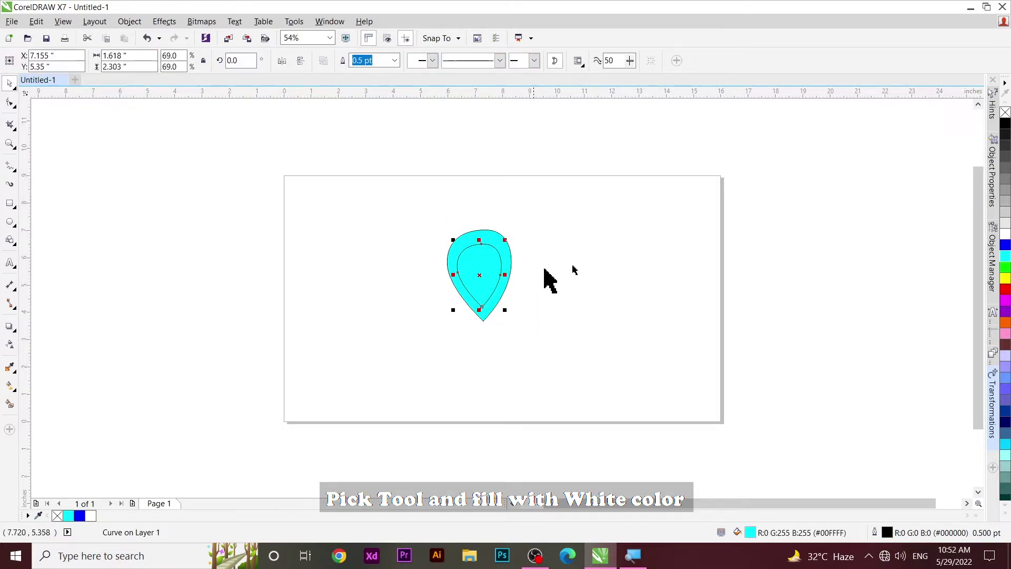
left_click(1005, 236)
Remove the outlines from both teardrops and reselect them together
left_click_drag(551, 221, 395, 330)
right_click(1005, 112)
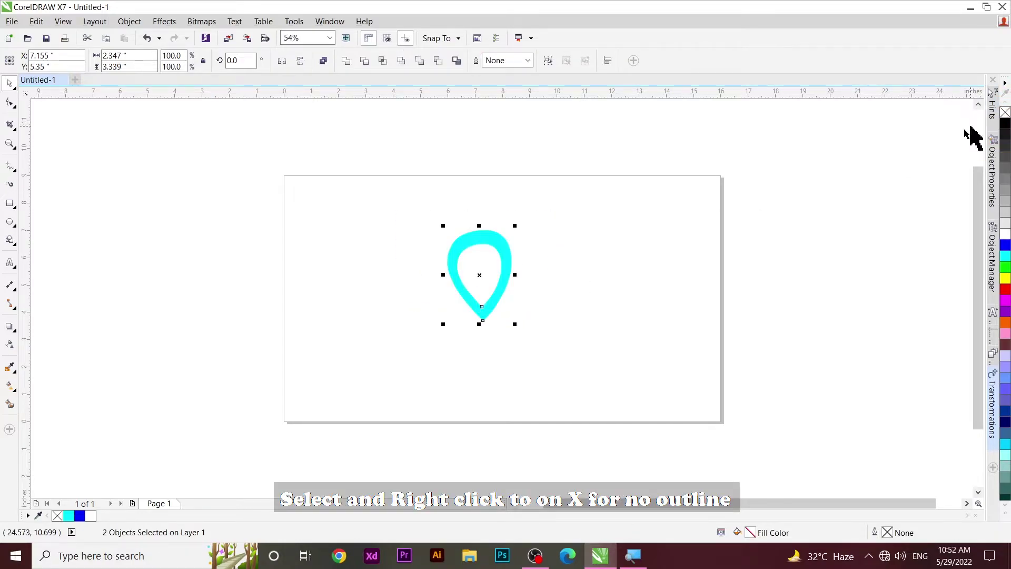
left_click(648, 214)
left_click_drag(547, 221, 440, 329)
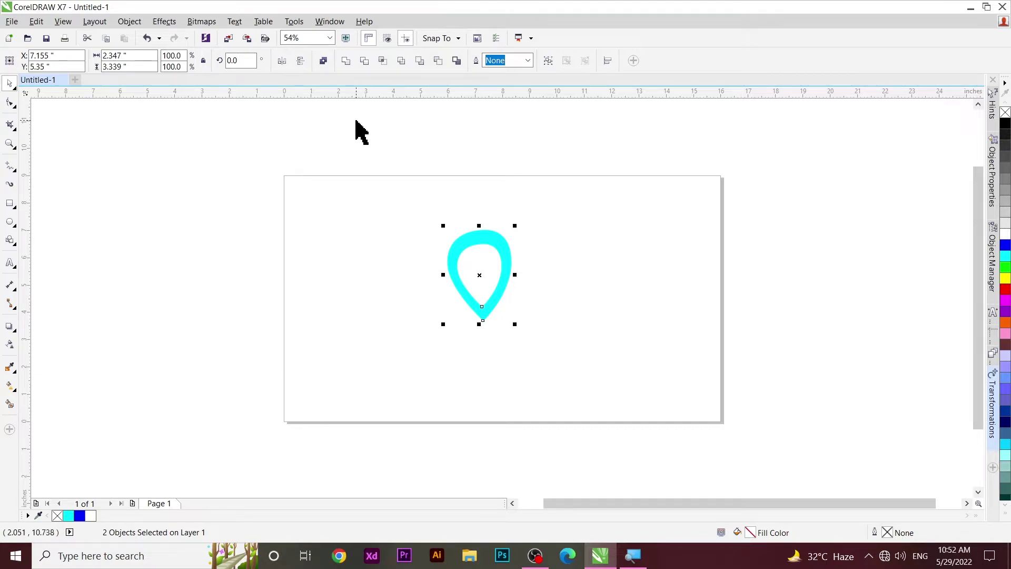
left_click(130, 22)
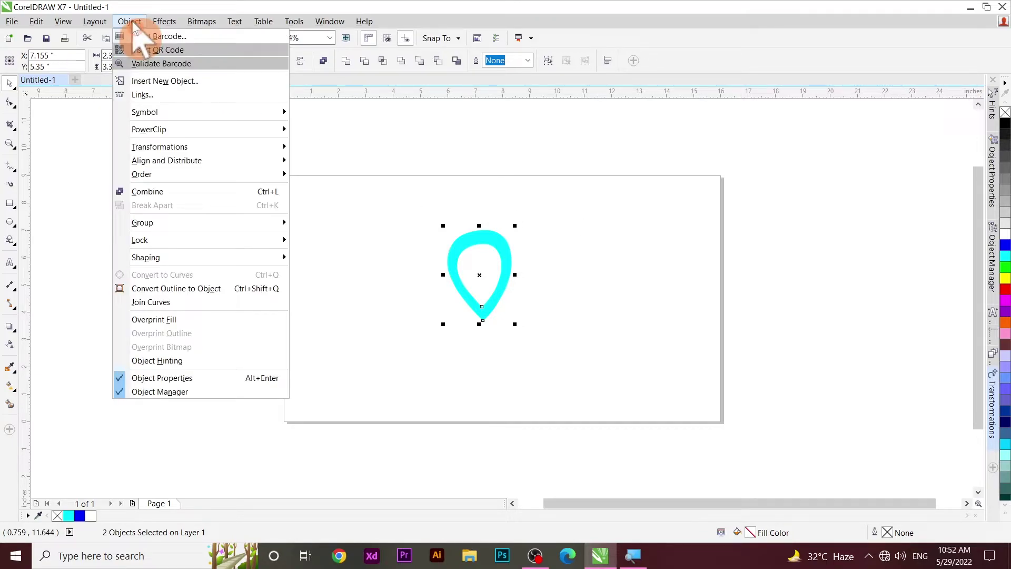
Apply a 20-step Effects > Blend between the cyan and white teardrops
left_click(165, 22)
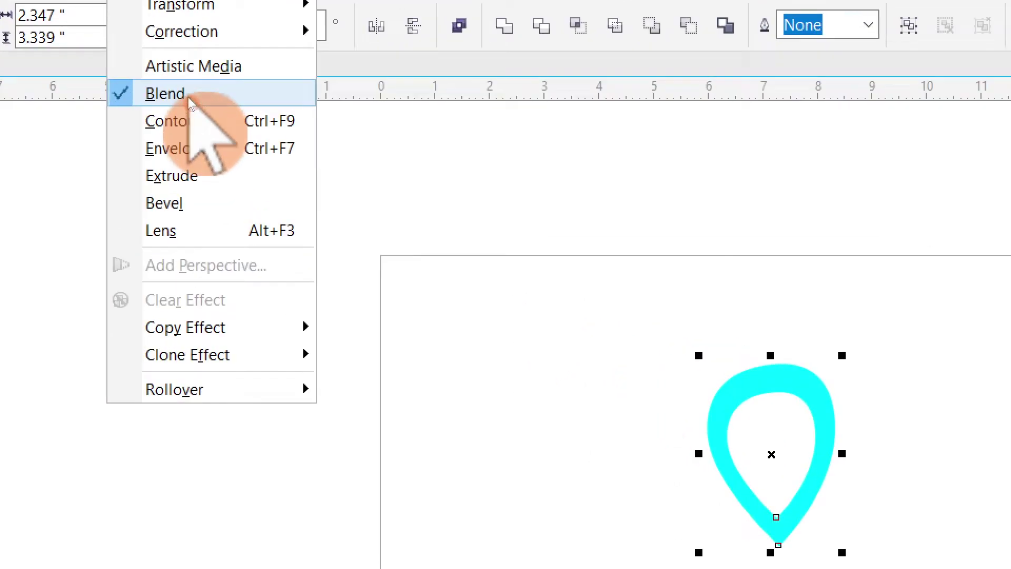
left_click(179, 94)
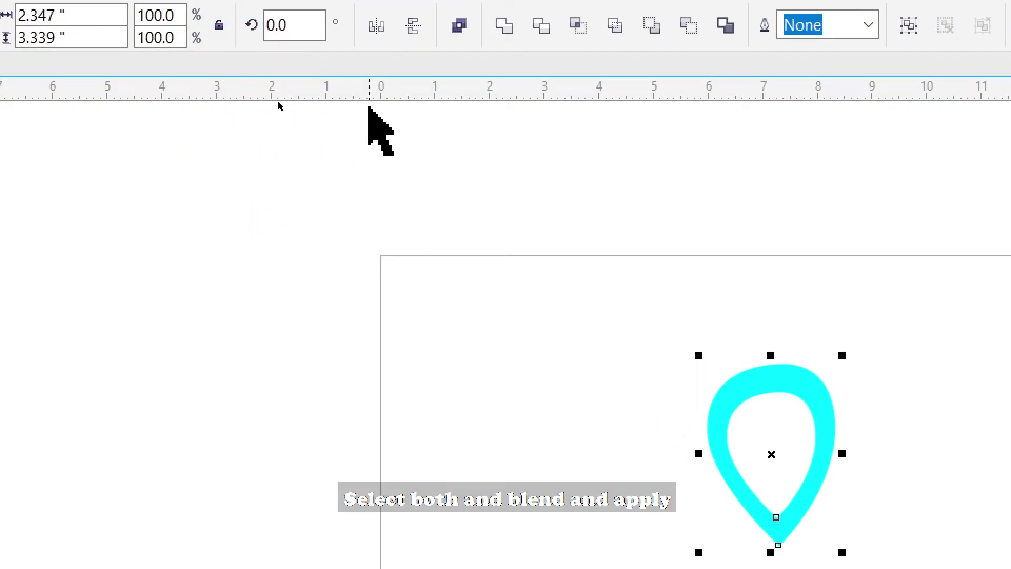
left_click(164, 22)
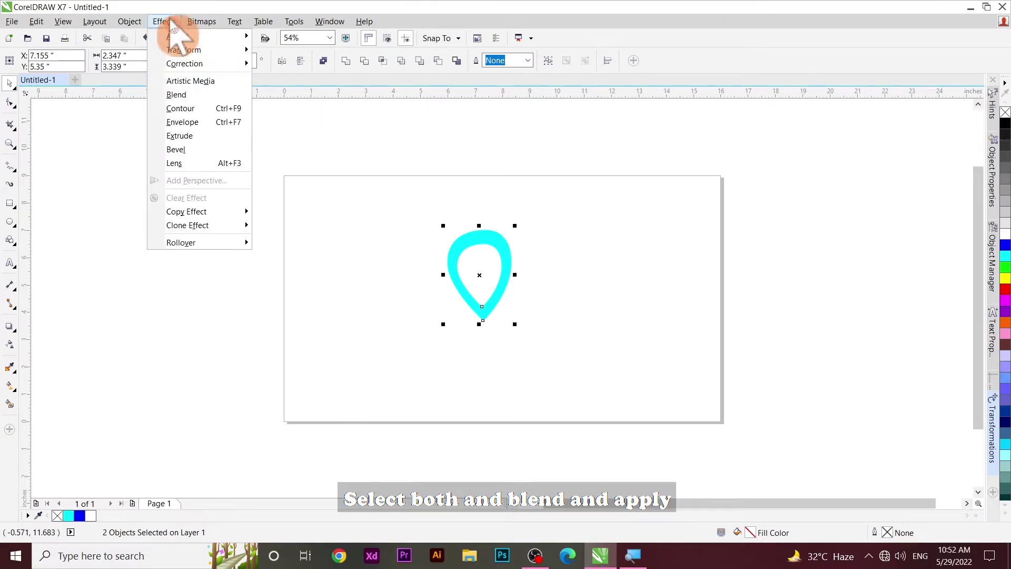
left_click(177, 95)
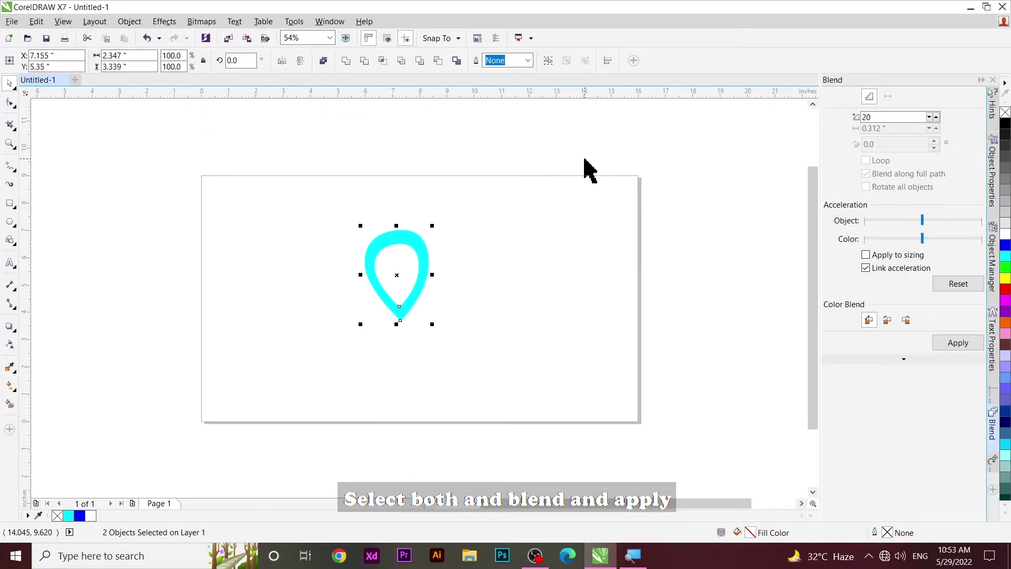
left_click(895, 116)
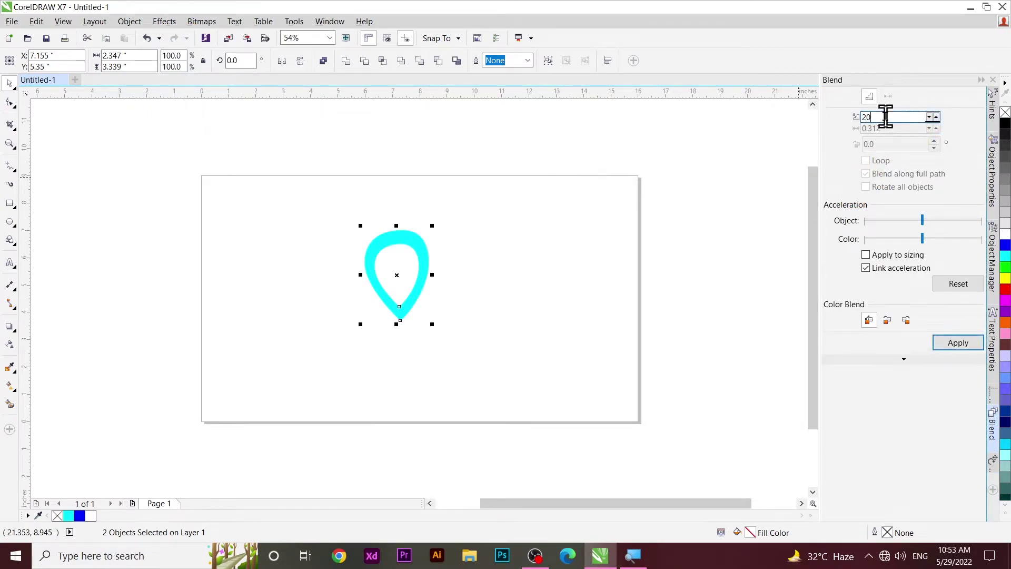
key("super")
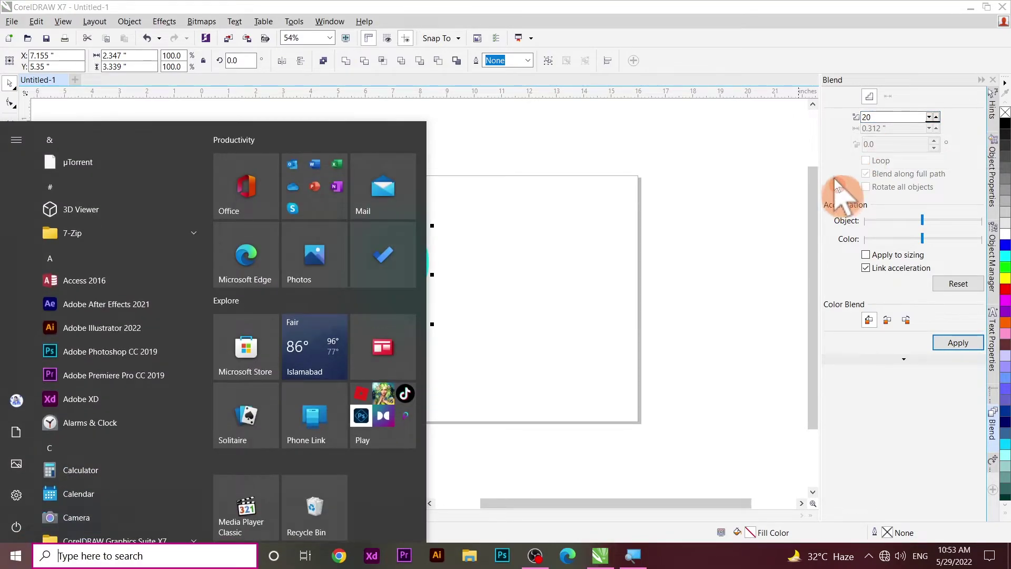
key("super")
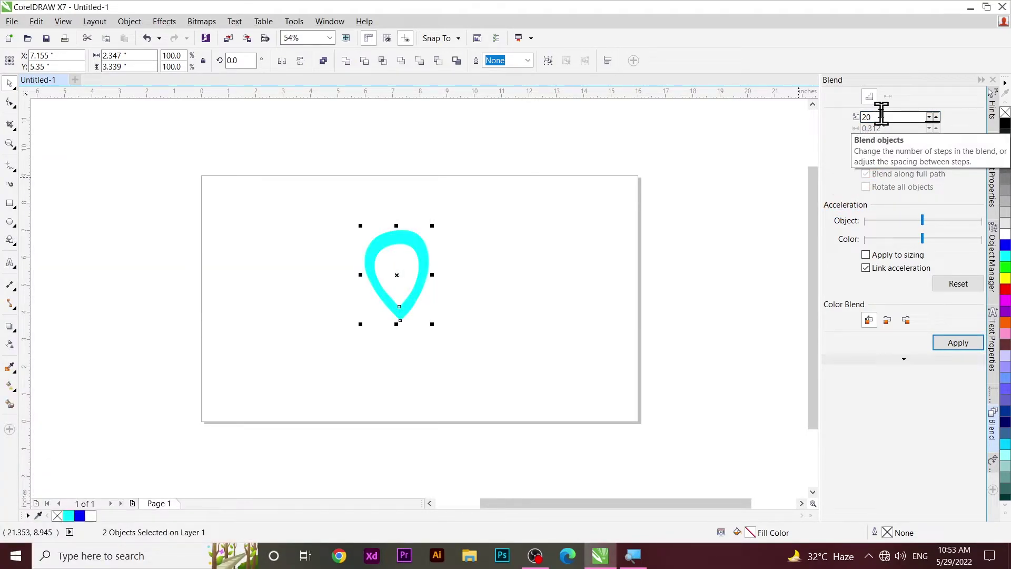
left_click(953, 345)
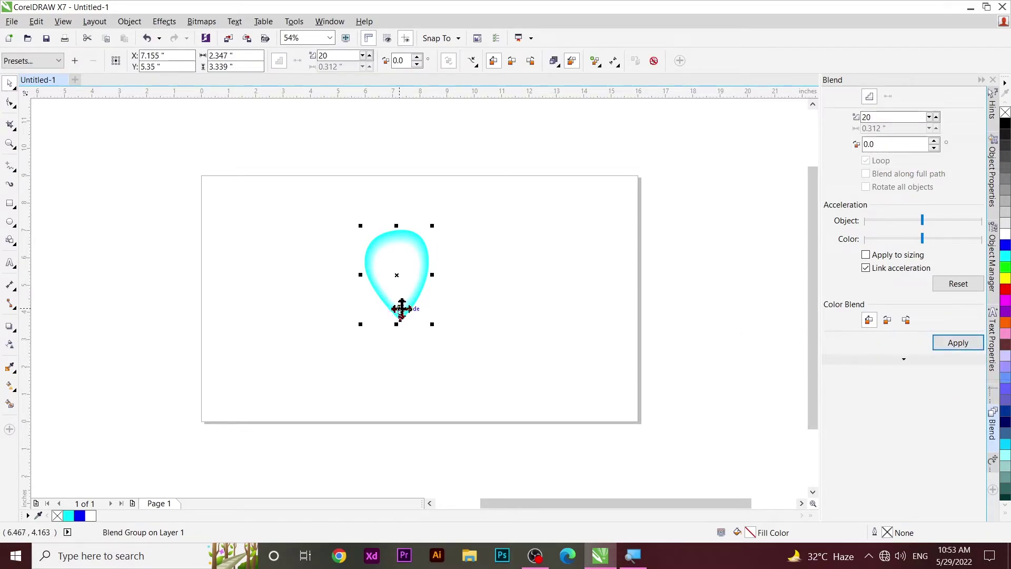
left_click(396, 330)
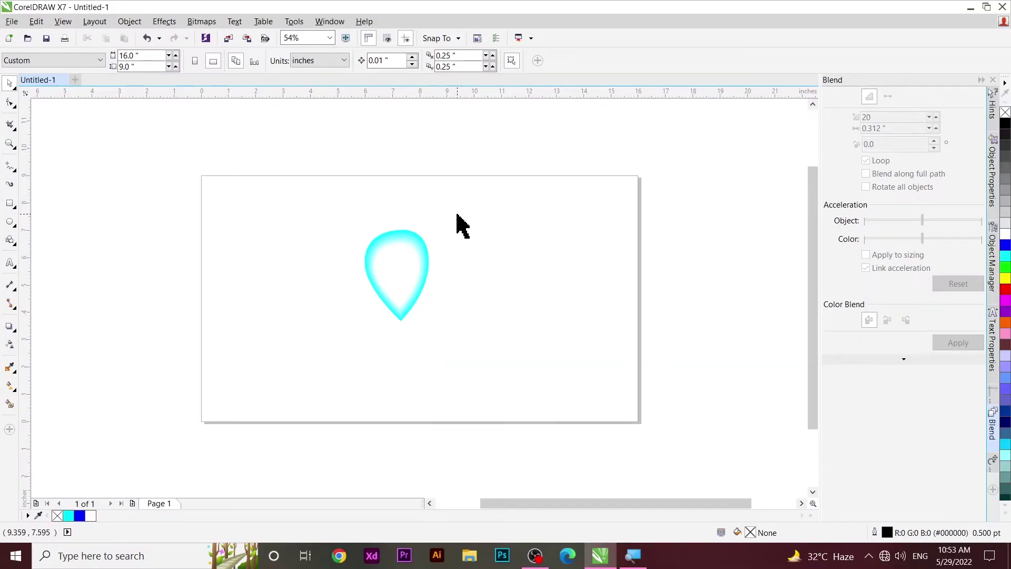
left_click_drag(456, 215, 338, 348)
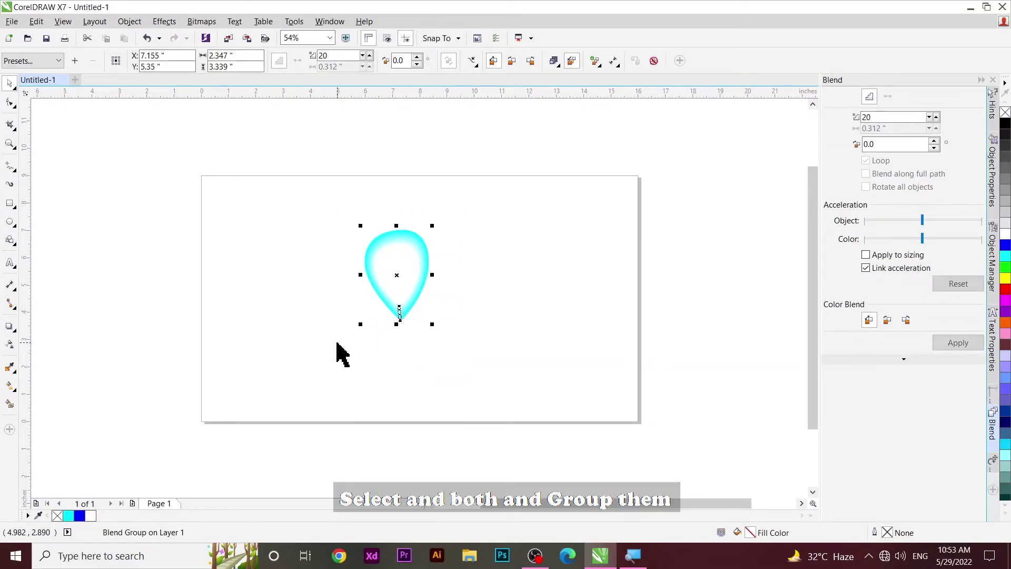
Group the blended petal and set a 60.0° rotation with 1 copy in Transformations
right_click(400, 268)
left_click(431, 342)
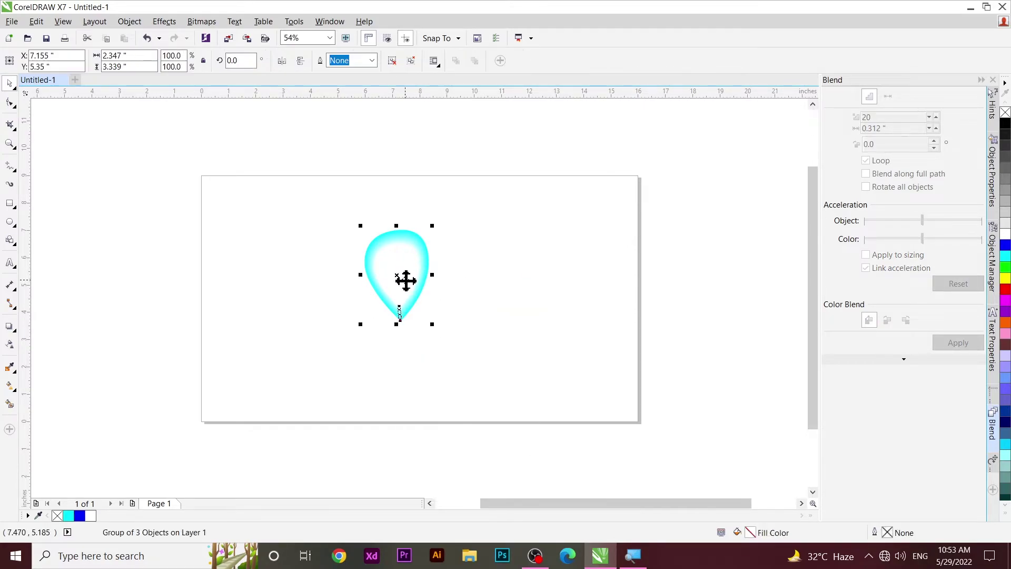
left_click(130, 21)
mouse_move(159, 147)
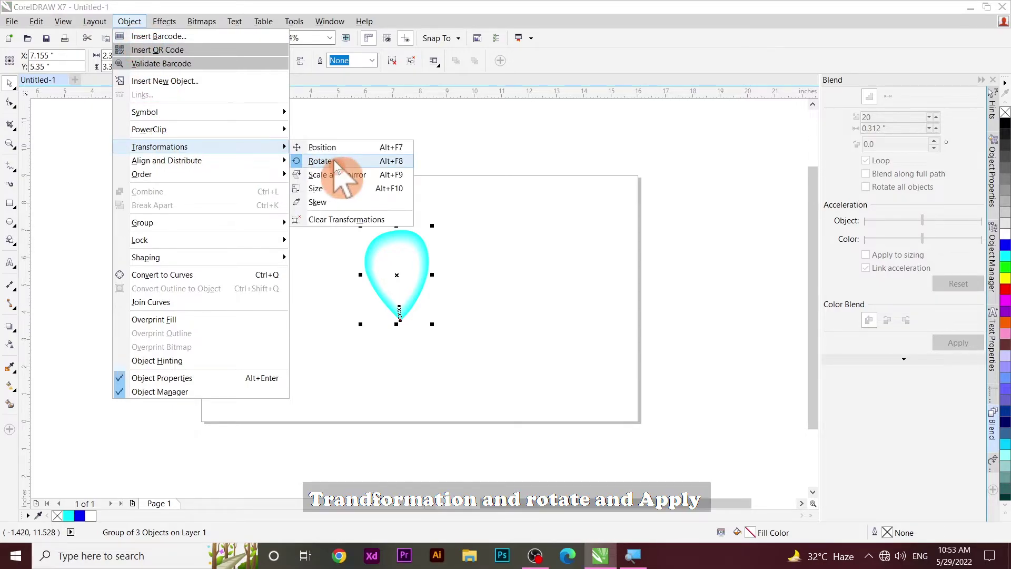
left_click(337, 161)
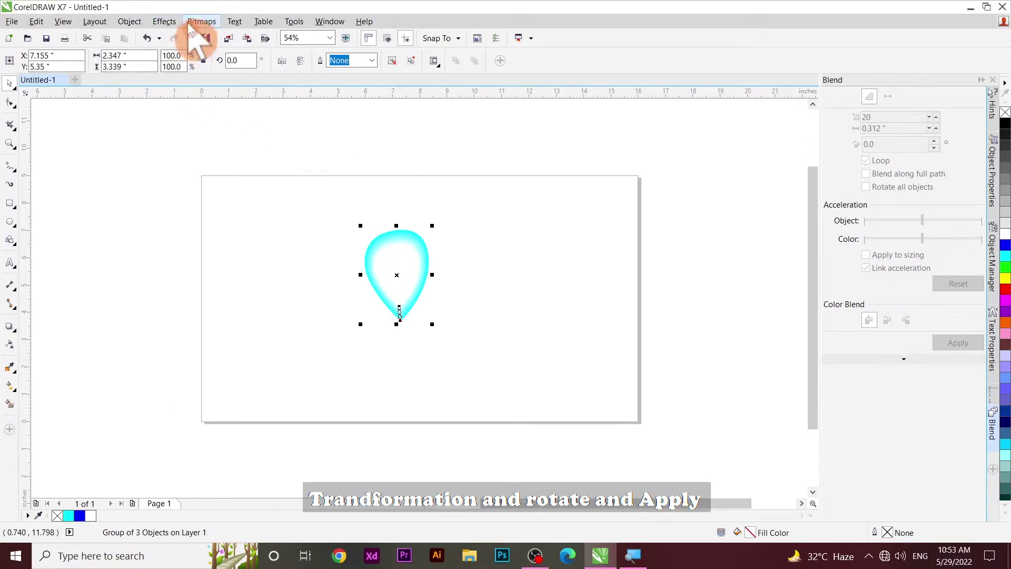
left_click(132, 23)
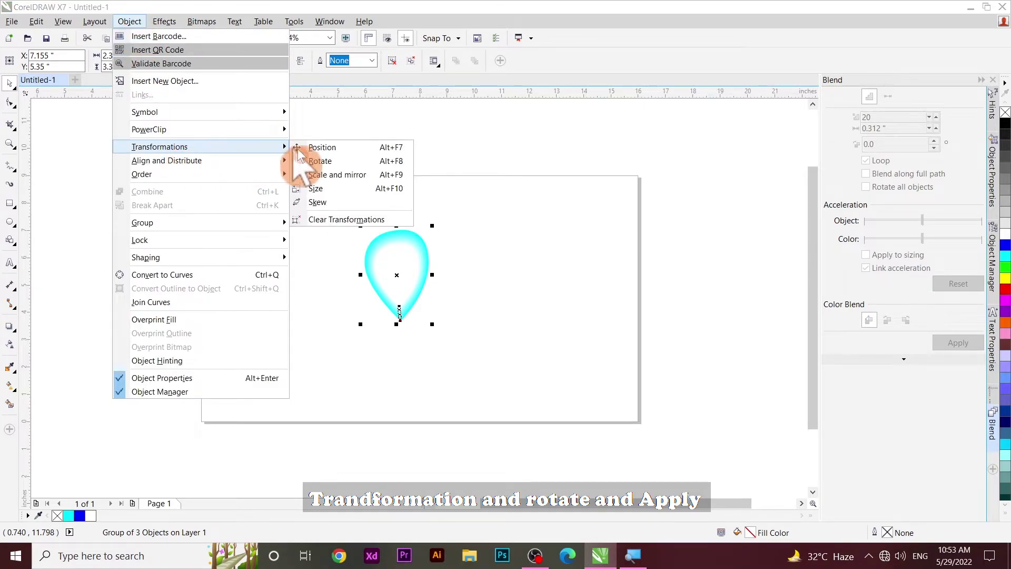
left_click(320, 160)
double_click(894, 118)
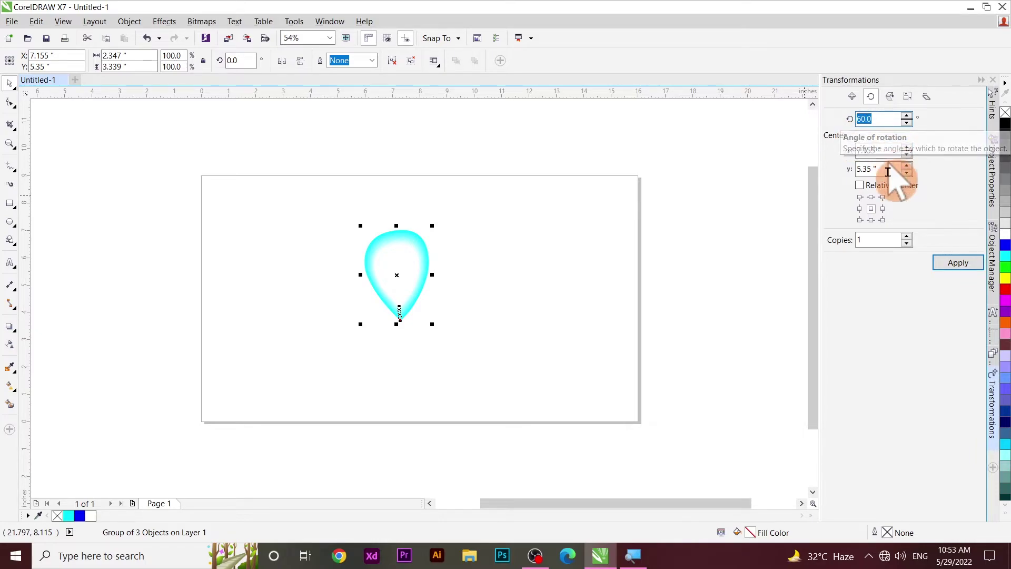
Apply 60° rotated petal copies until six petals form the flower, then select them all
left_click(943, 270)
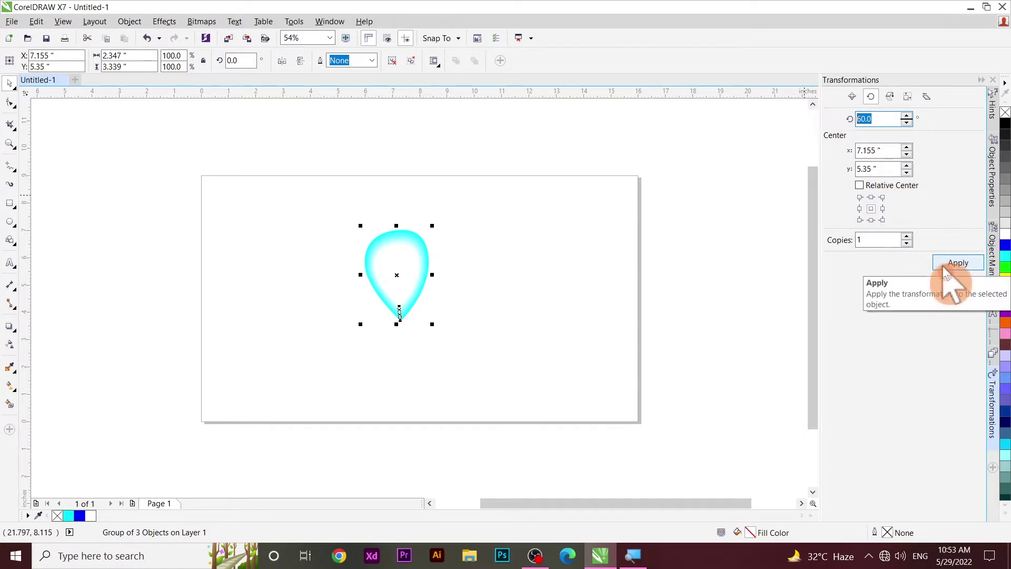
left_click(412, 263)
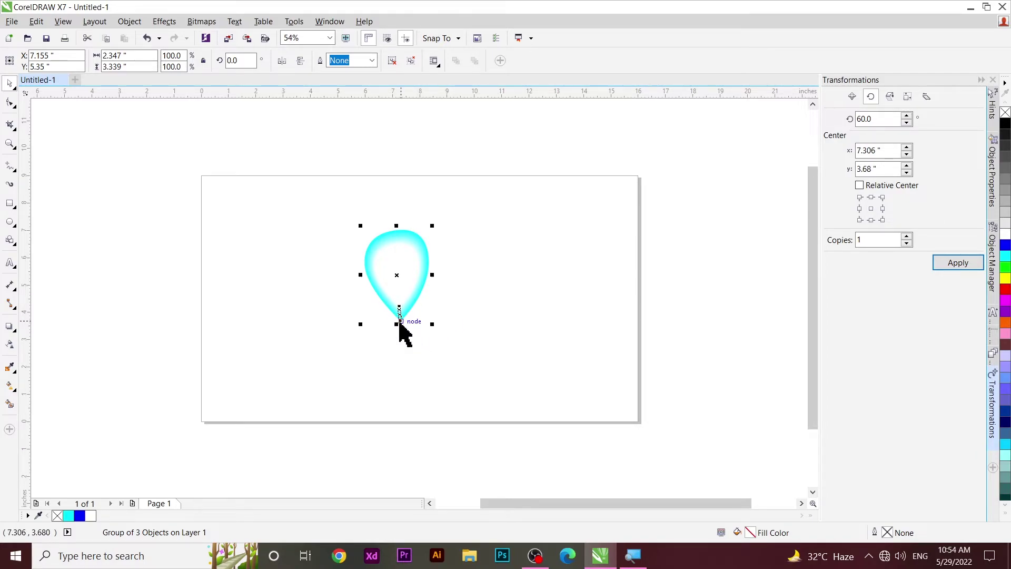
left_click(933, 266)
left_click(961, 263)
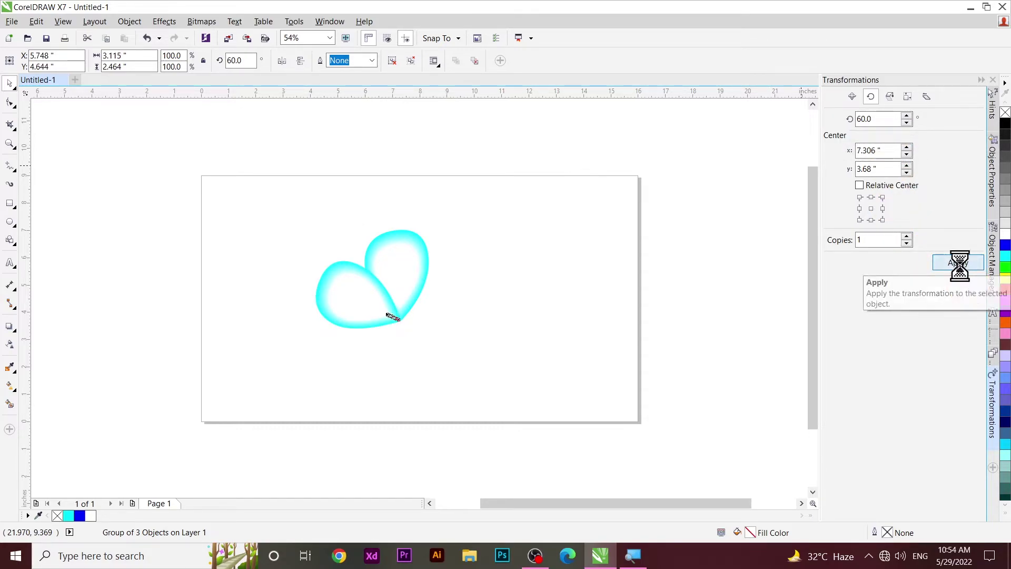
left_click(961, 266)
left_click(961, 266)
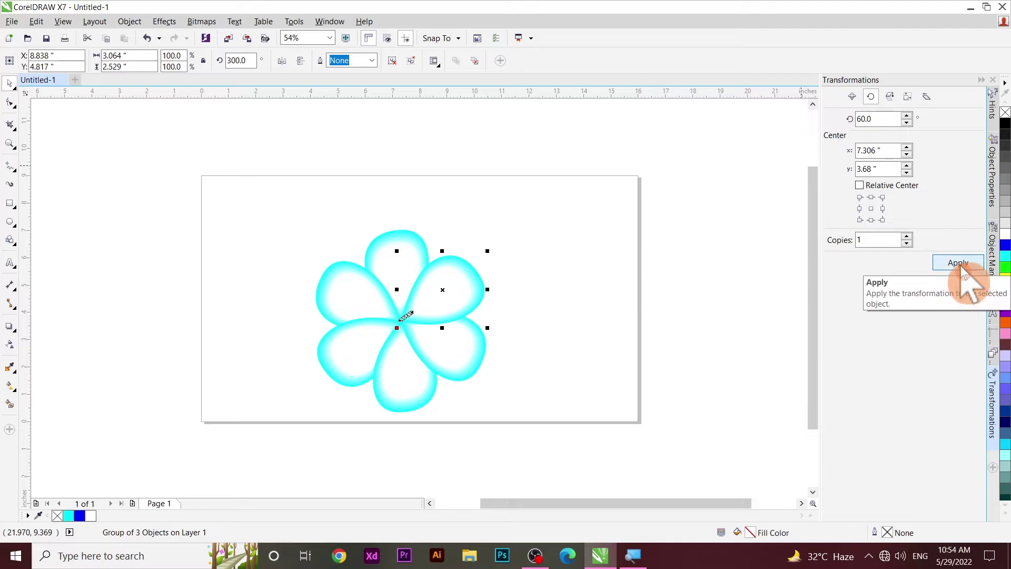
left_click(396, 199)
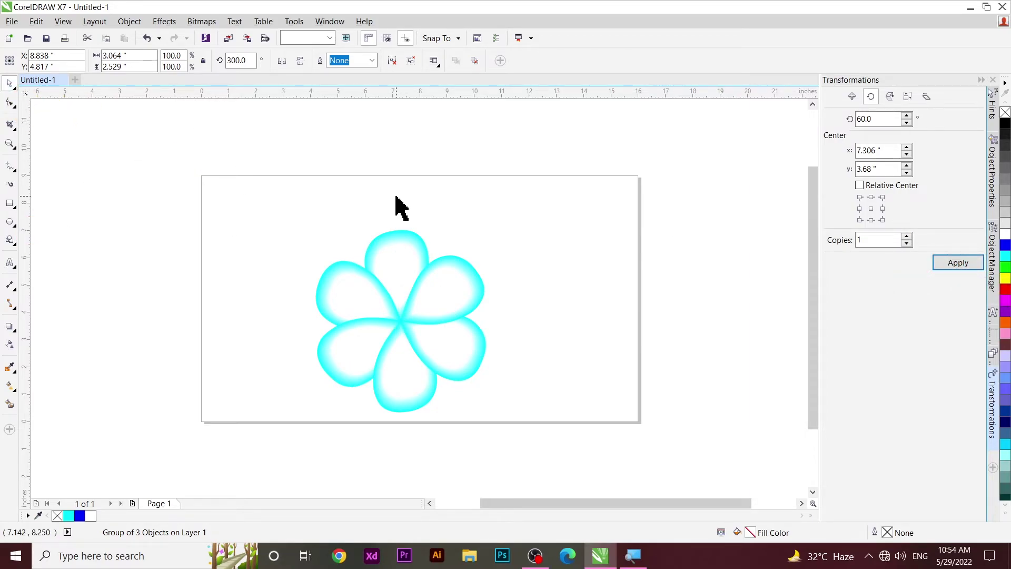
left_click_drag(557, 219, 282, 442)
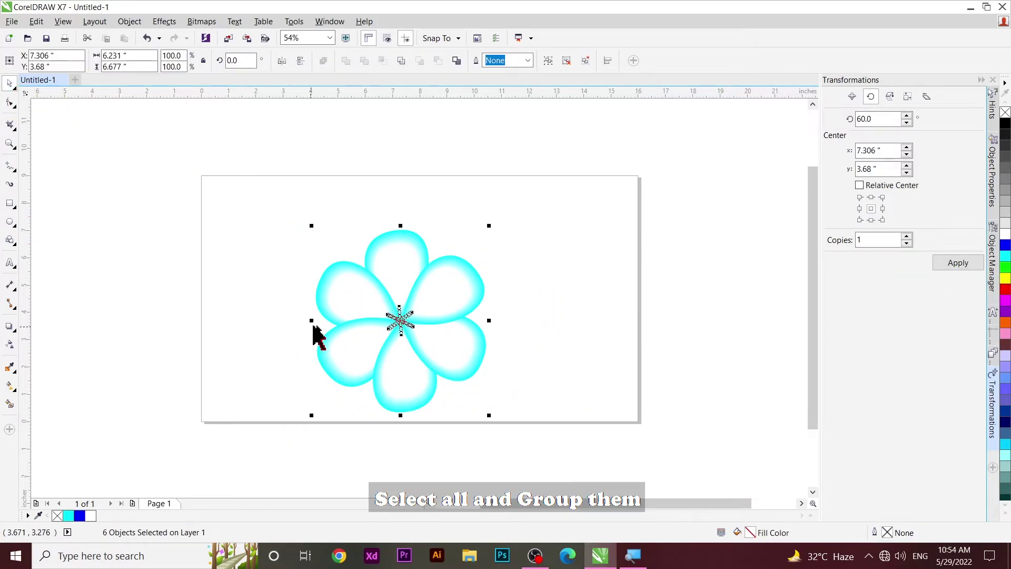
Group the six petals and scale a smaller duplicate of the flower inside it
right_click(393, 357)
left_click(450, 149)
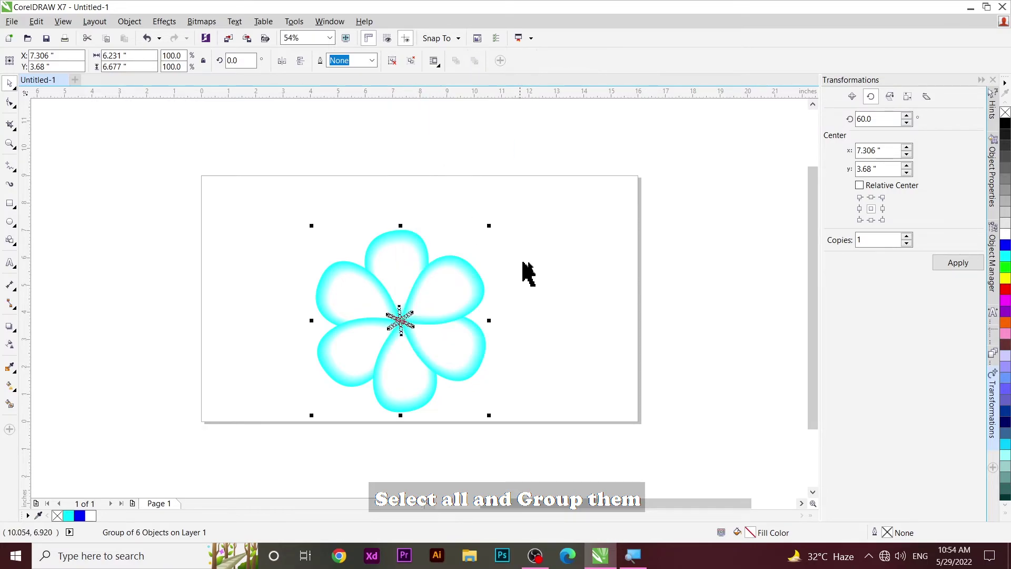
left_click(528, 273)
left_click(429, 327)
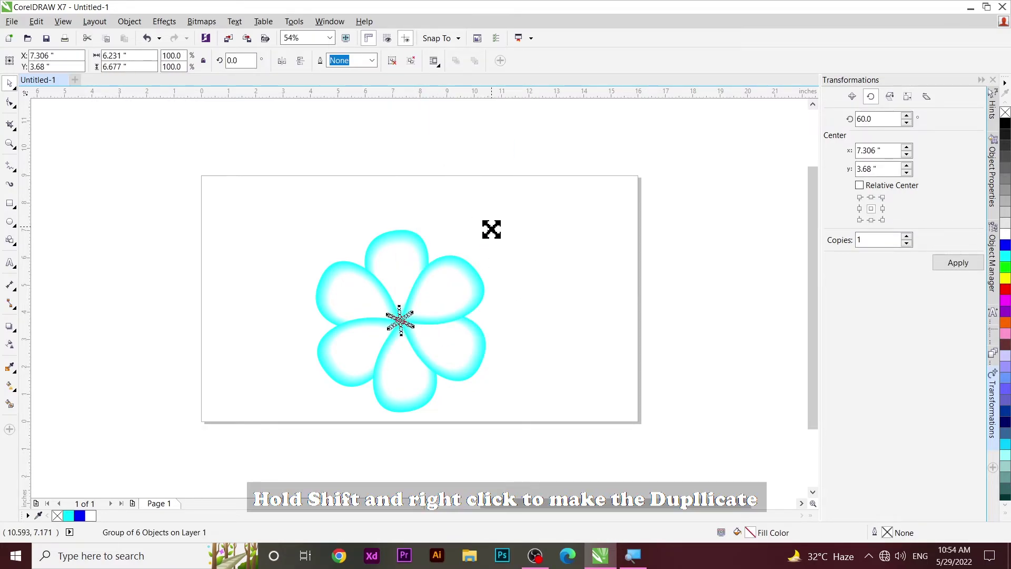
left_click_drag(492, 229, 462, 257)
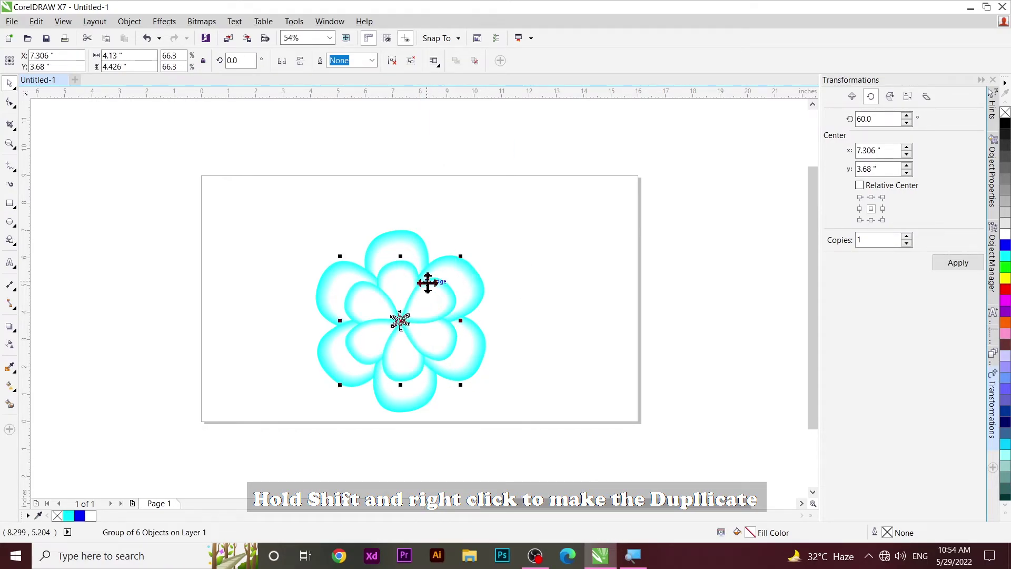
Nest a further smaller duplicate, about 32.5%, in the flower's centre
left_click_drag(525, 224, 285, 417)
left_click(515, 309)
left_click(435, 328)
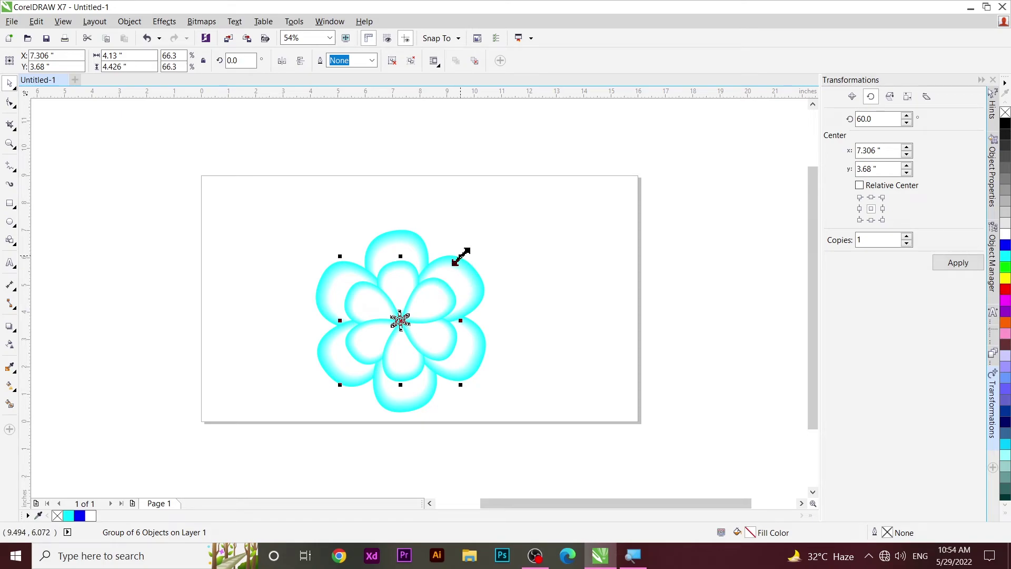
left_click_drag(462, 255, 444, 293)
right_click(445, 293)
Centre all three flower layers on the page
left_click(521, 256)
left_click_drag(551, 200, 290, 434)
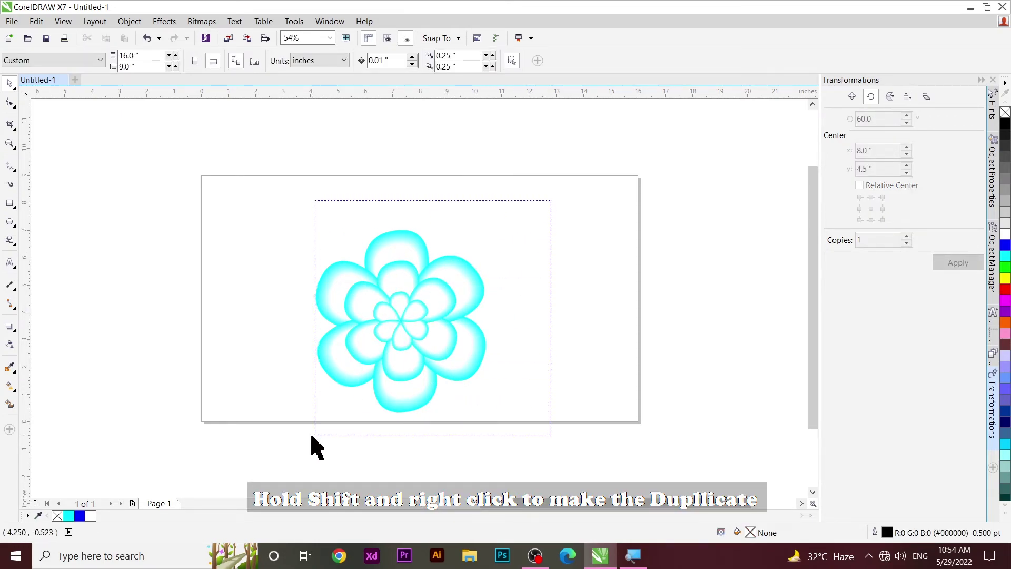
key("p")
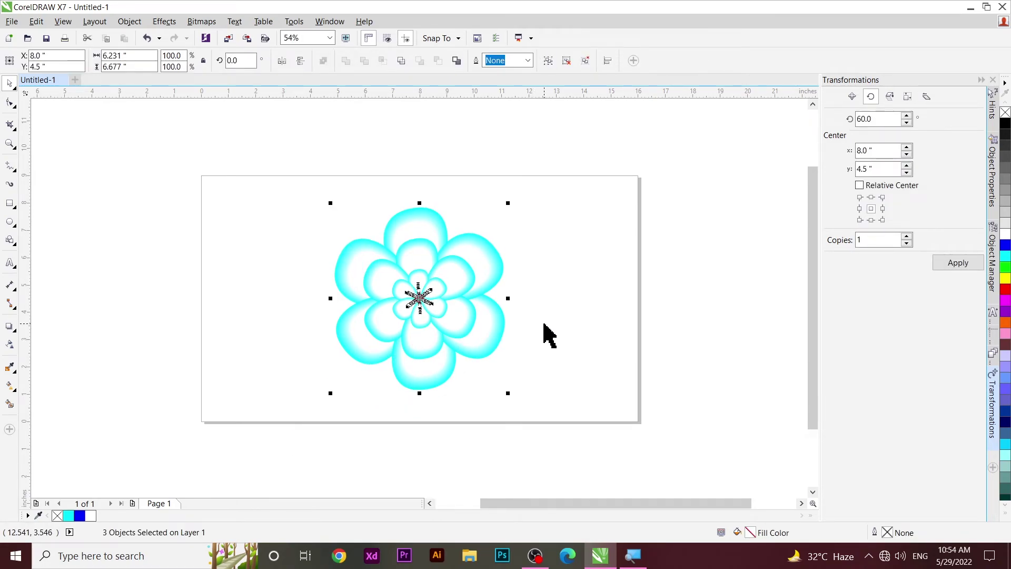
left_click(526, 333)
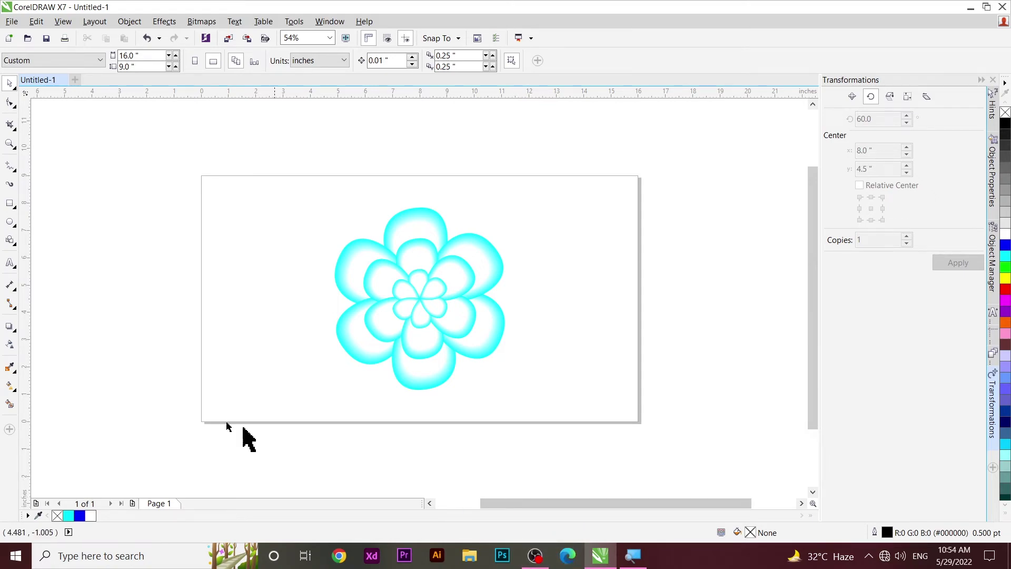
Create a 16 by 9 inch page-sized rectangle behind the flower and fill it solid red
double_click(12, 204)
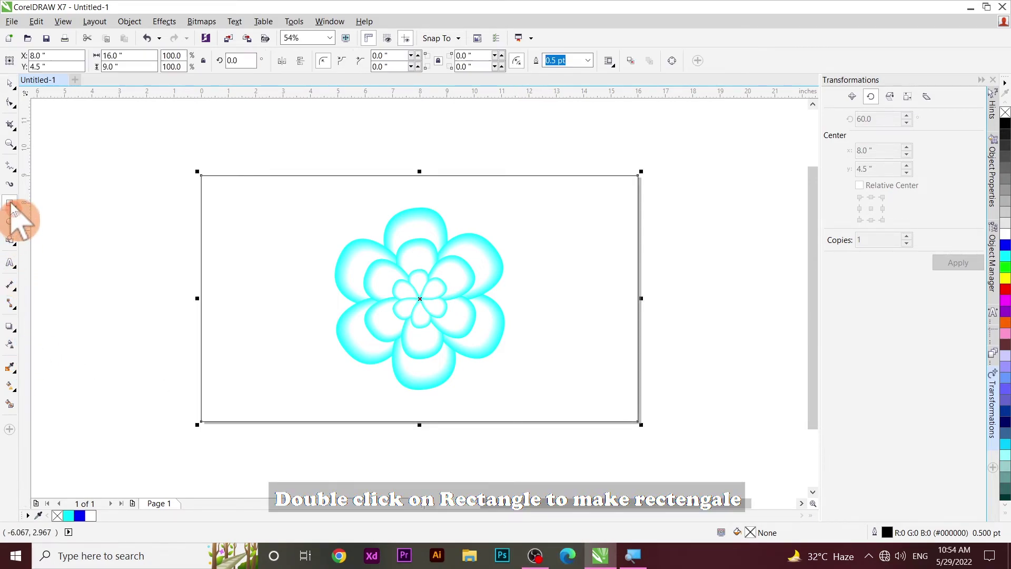
key("g")
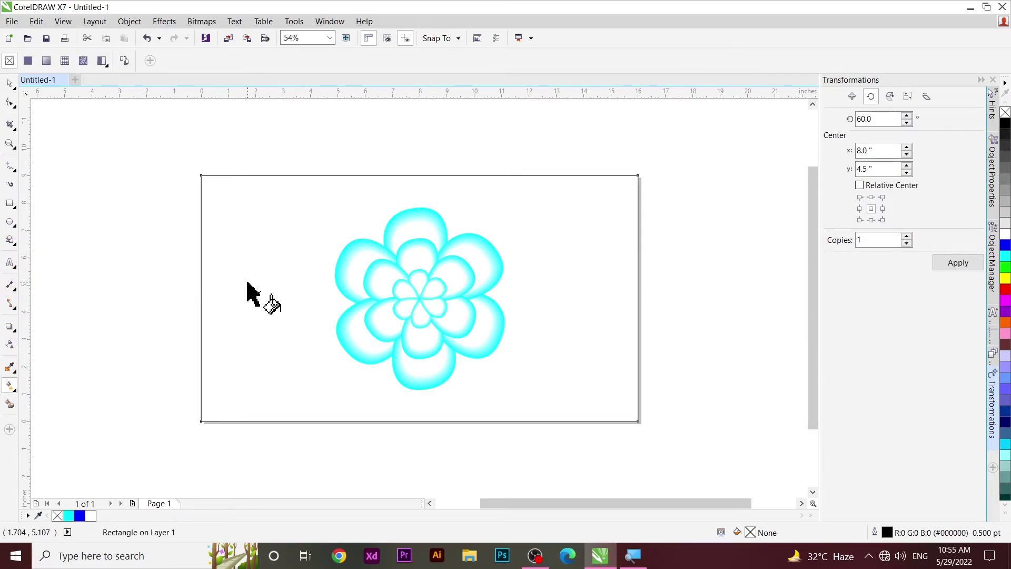
left_click(68, 516)
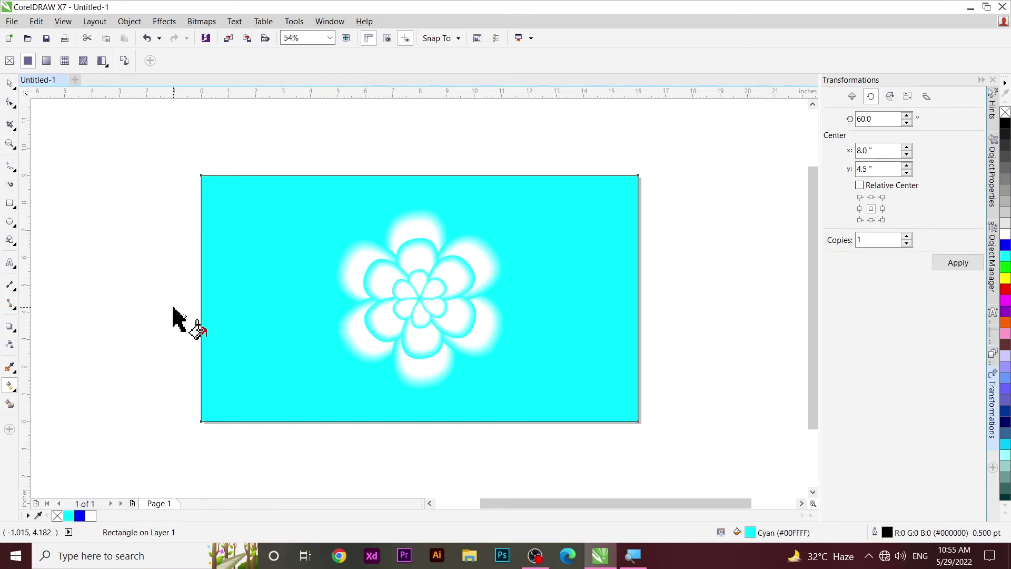
left_click(1005, 244)
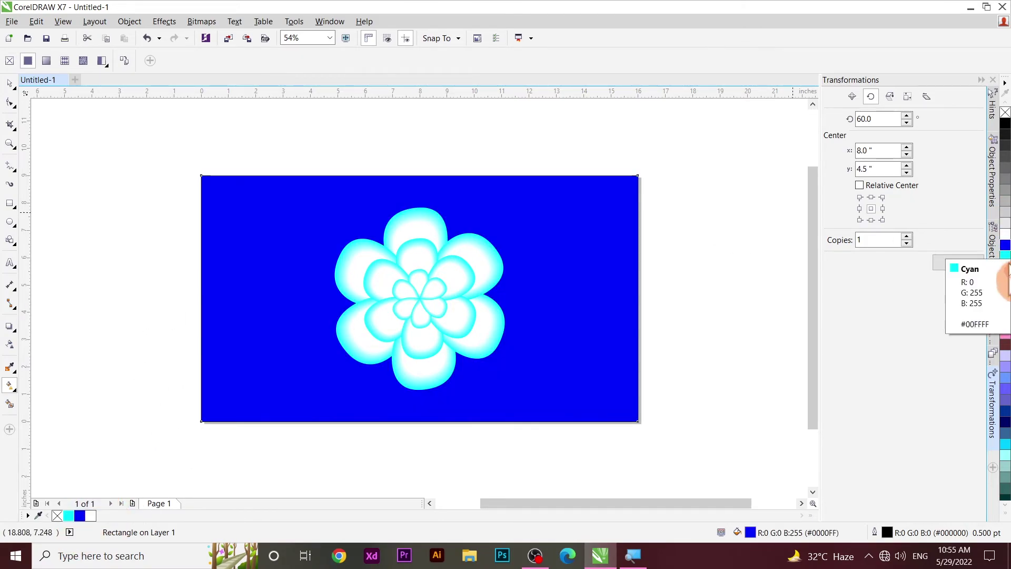
left_click(1005, 206)
left_click(1005, 203)
left_click(1005, 333)
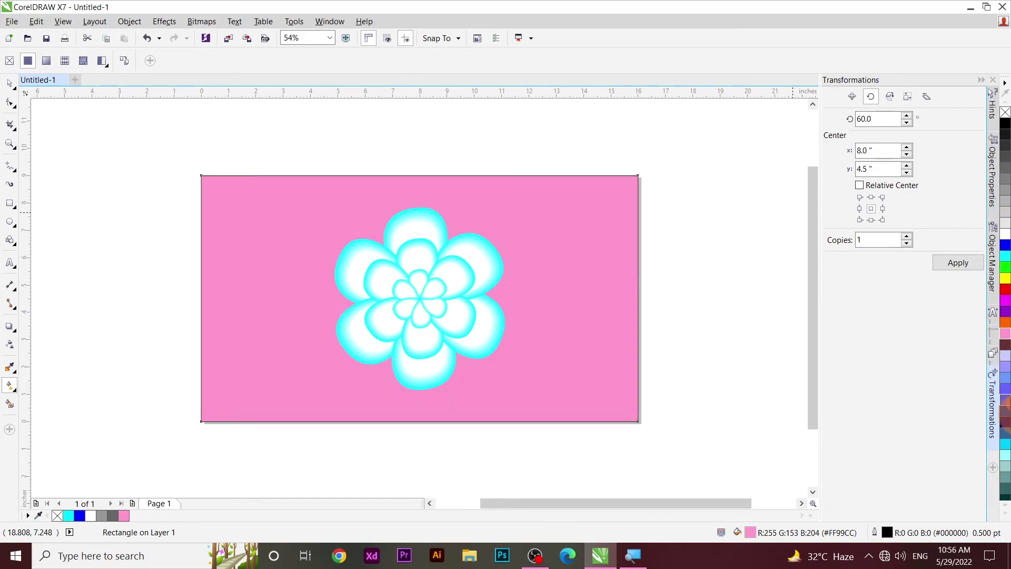
left_click(1005, 378)
left_click(1005, 278)
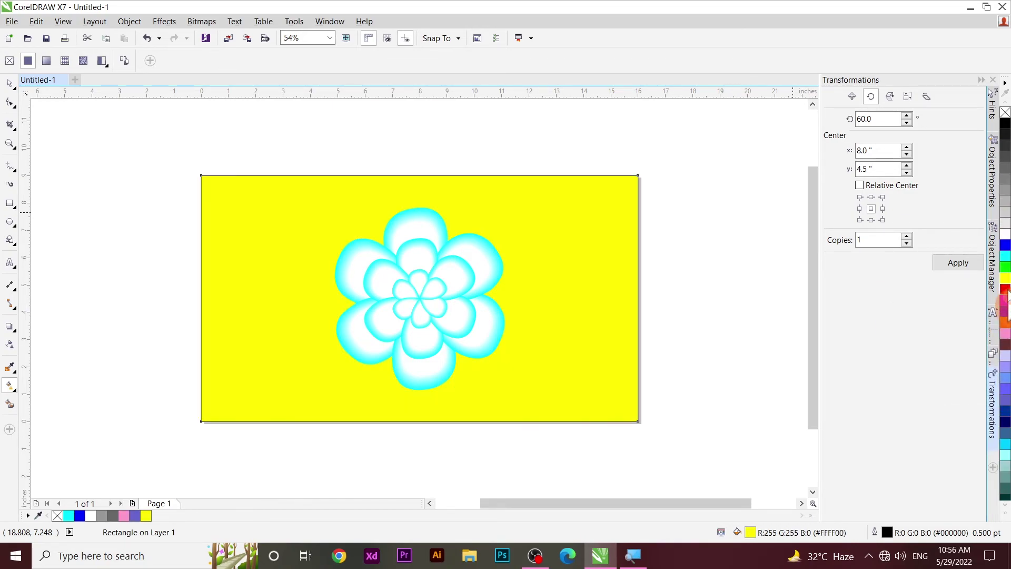
left_click(9, 84)
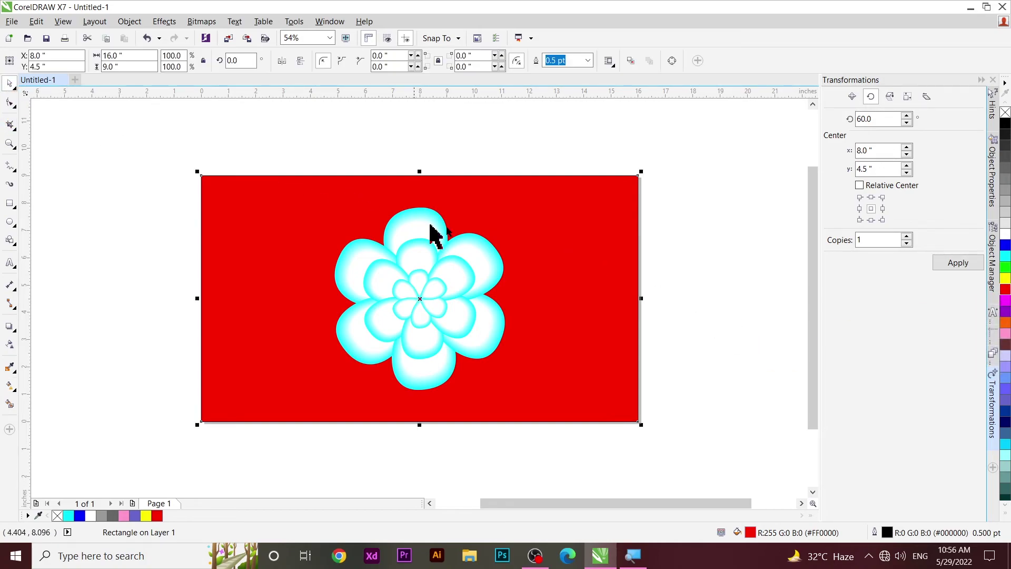
left_click(721, 226)
Group the flower layers with the larger flower, marquee-select all three layers, then deselect
left_click(440, 269)
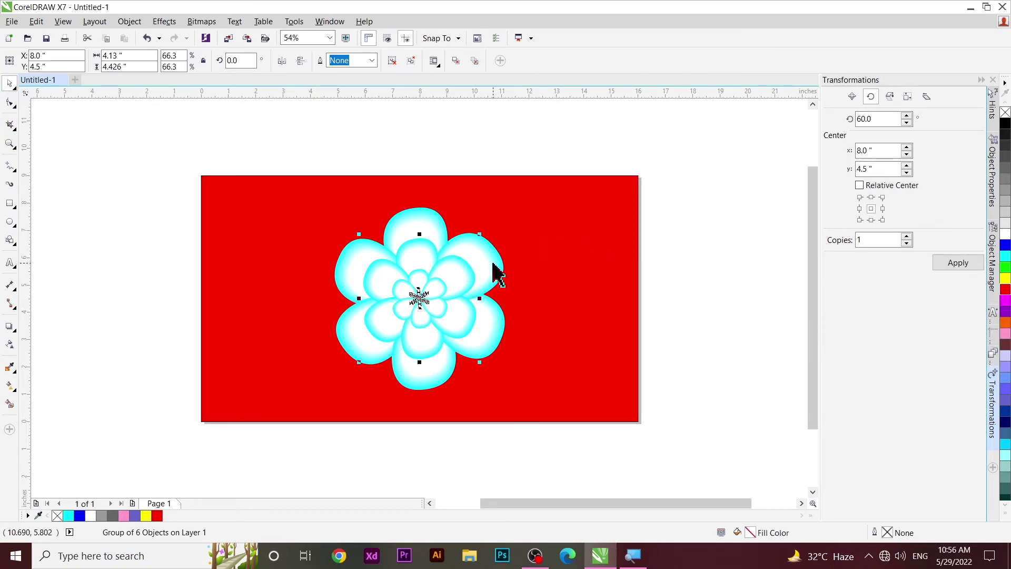
left_click(483, 295, "shift")
key("ctrl+g")
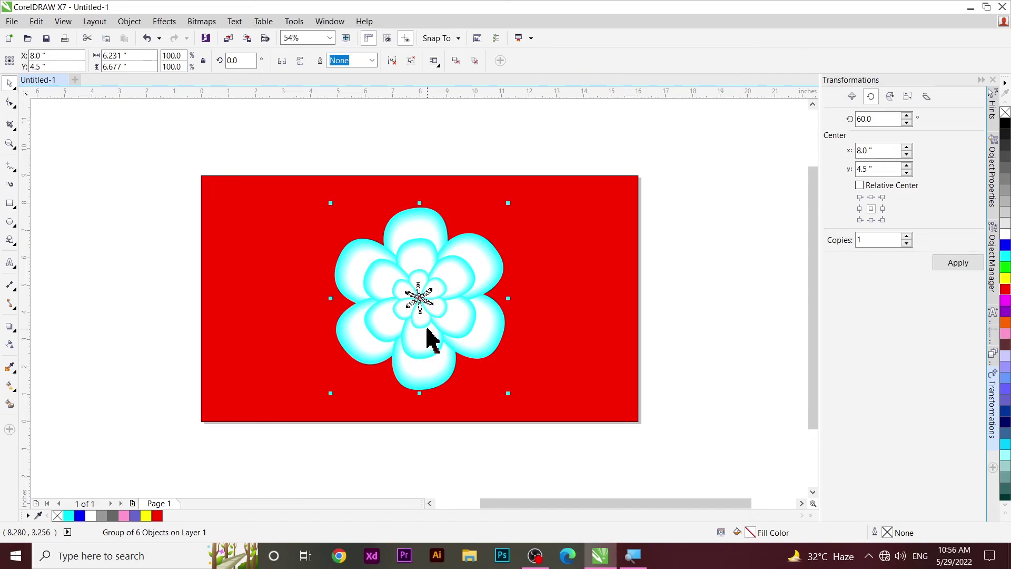
left_click_drag(543, 119, 419, 356)
left_click_drag(295, 411, 653, 192)
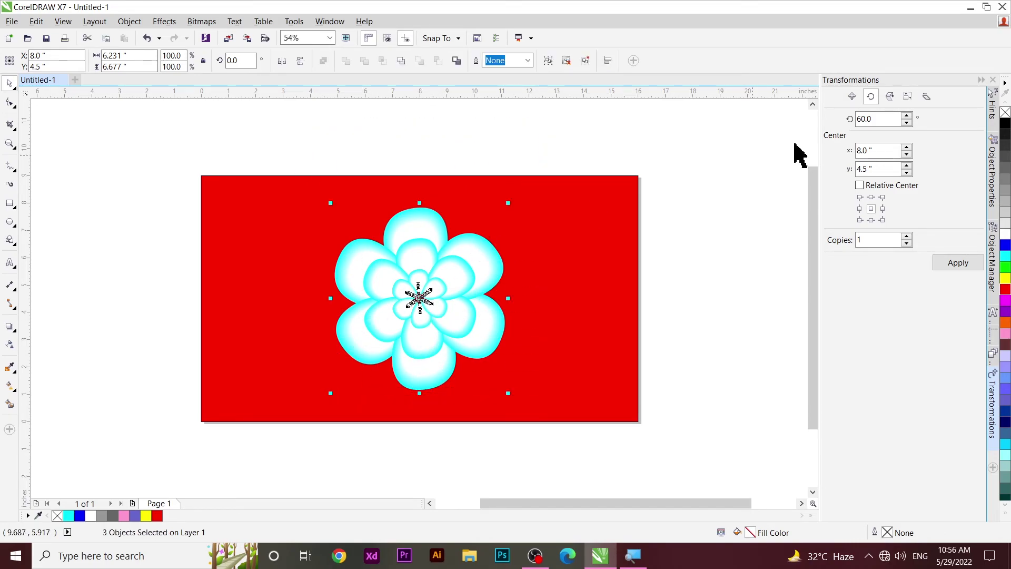
left_click(713, 225)
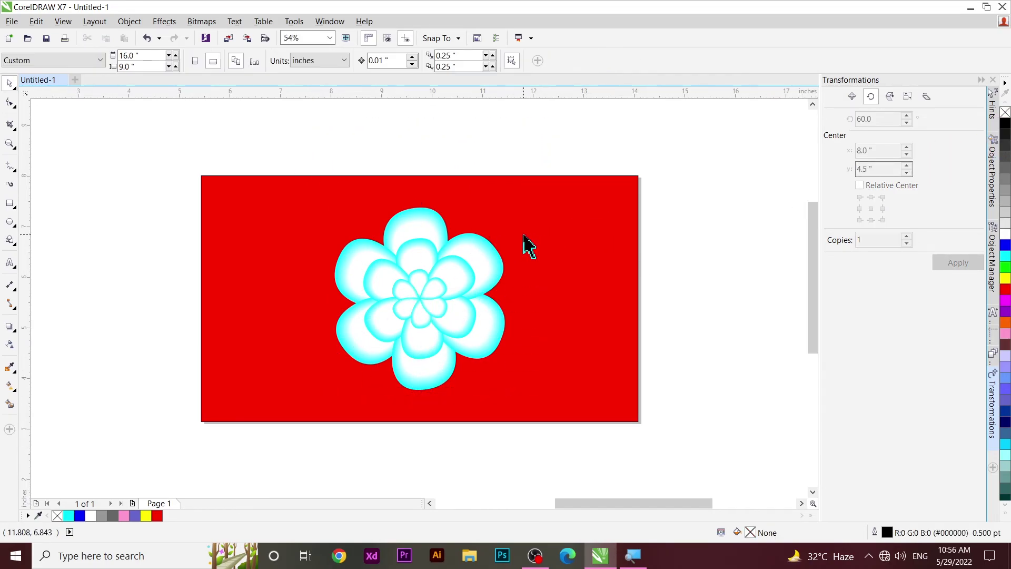
Zoom in on the flower and pan so it sits centred in the view
scroll(525, 244, "up", 3)
scroll(525, 244, "down", 2)
scroll(524, 244, "up", 1)
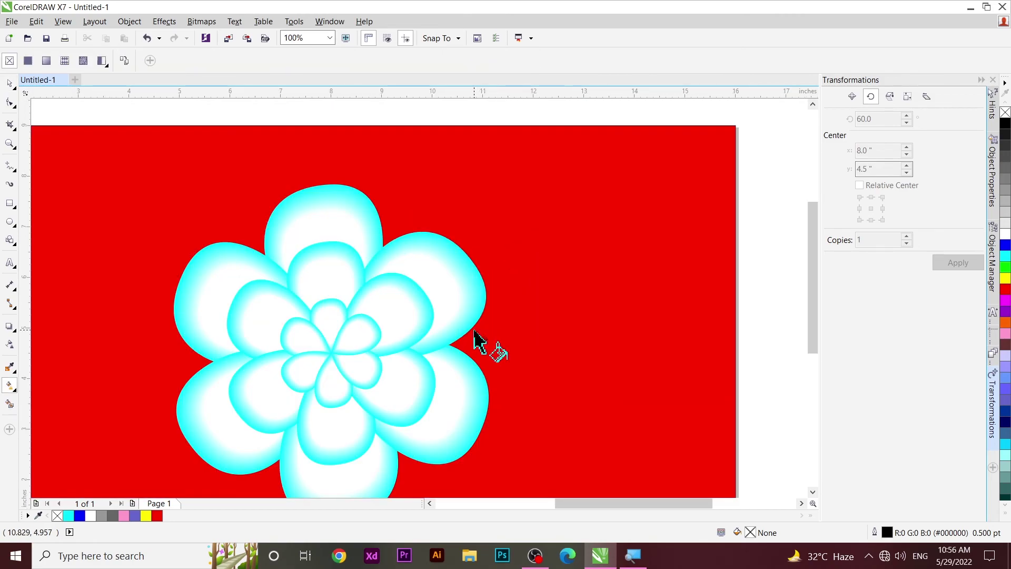
key("h")
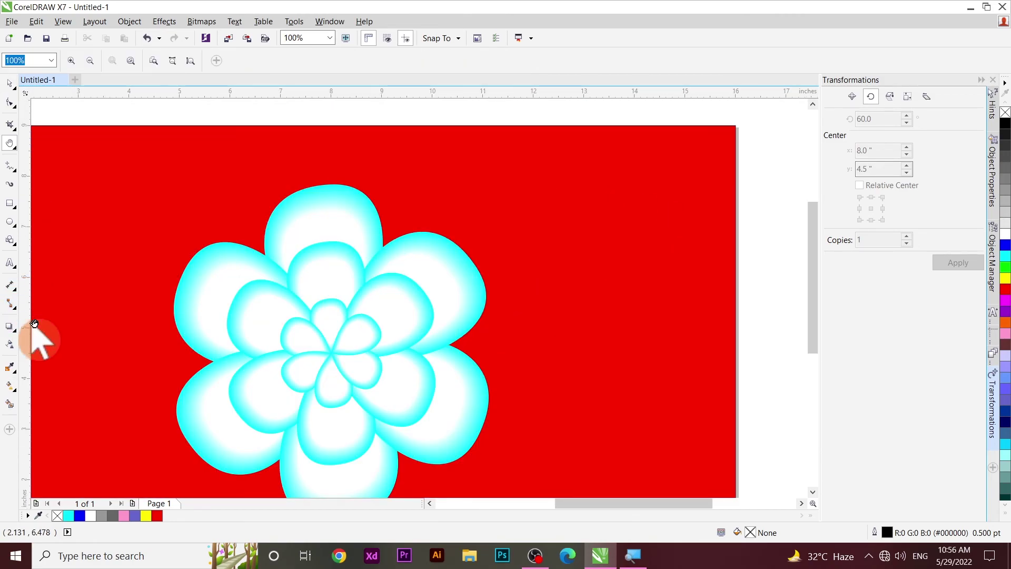
mouse_move(313, 408)
left_mouse_down()
mouse_move(399, 378)
mouse_move(367, 382)
mouse_move(368, 355)
left_mouse_up()
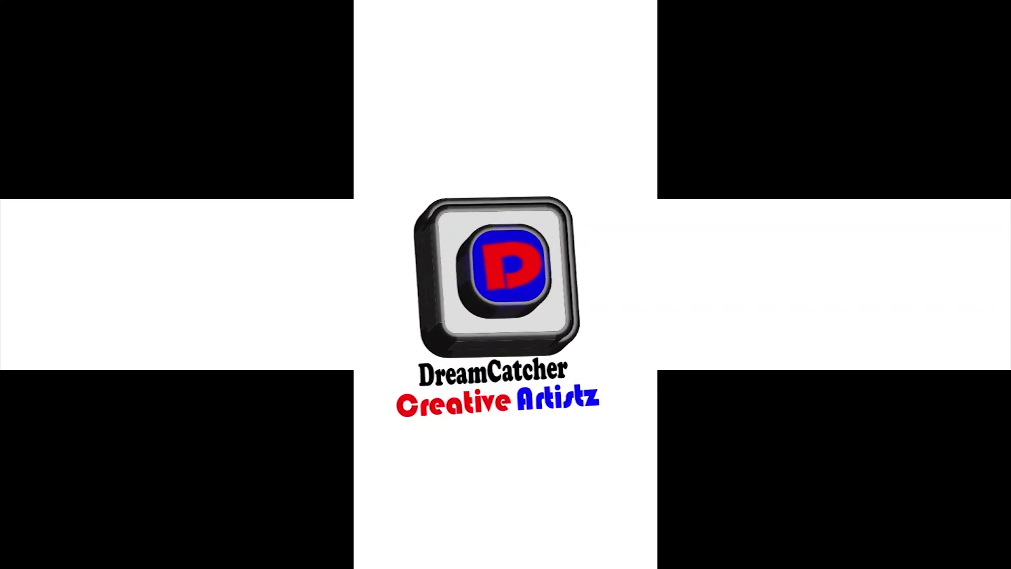